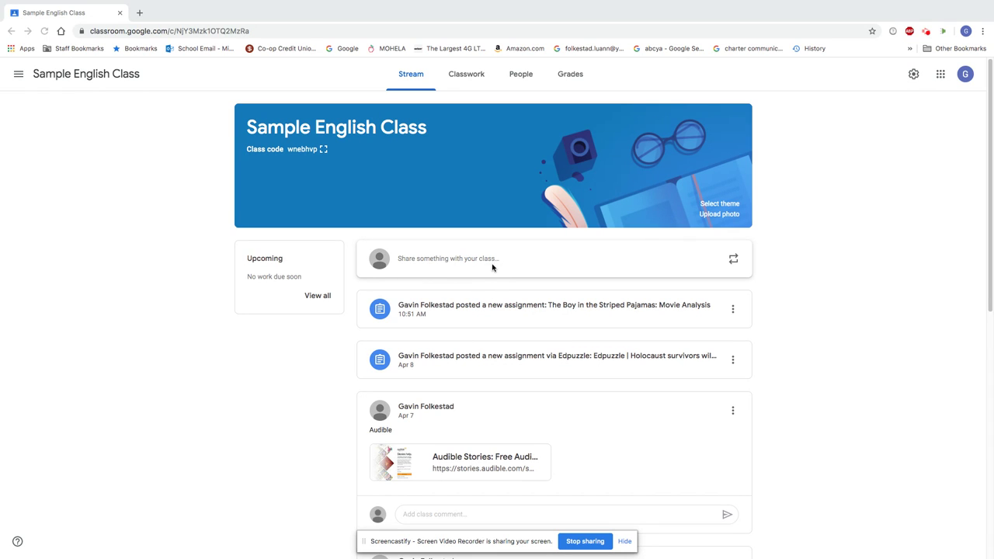
Open the class's Classwork page and read the description of The Boy in the Striped Pajamas: Movie Analysis assignment.
left_click(546, 309)
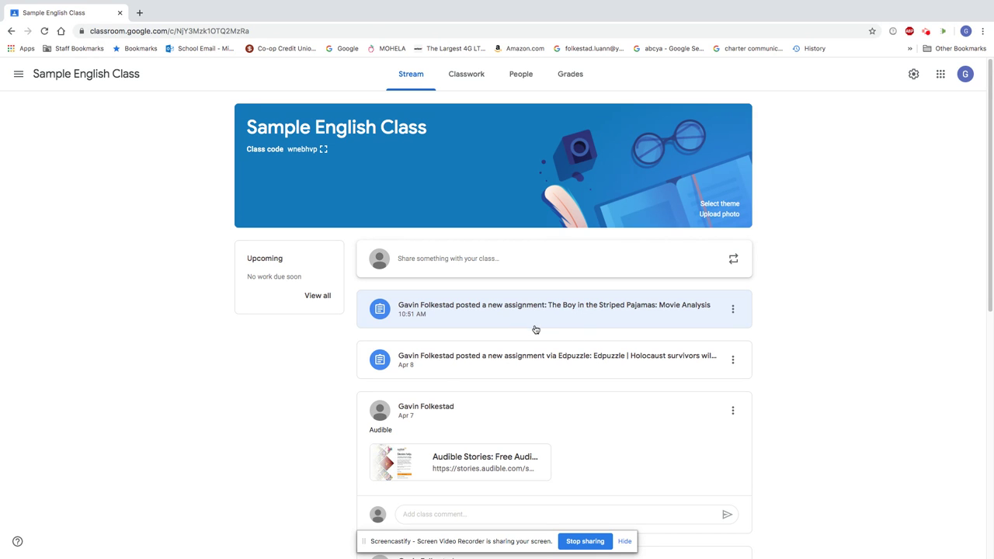
left_click(481, 80)
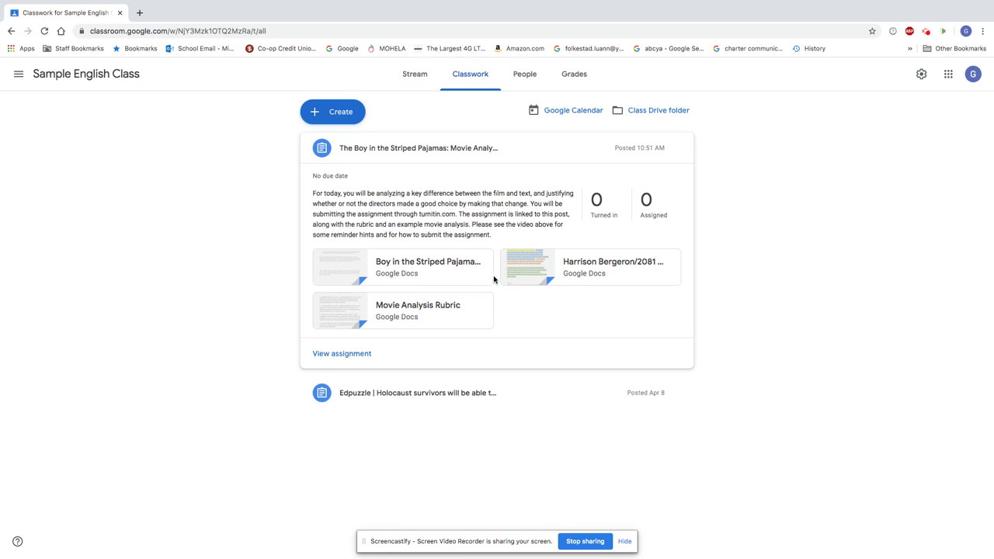
mouse_move(323, 194)
left_mouse_down()
mouse_move(492, 223)
mouse_move(324, 193)
left_mouse_up()
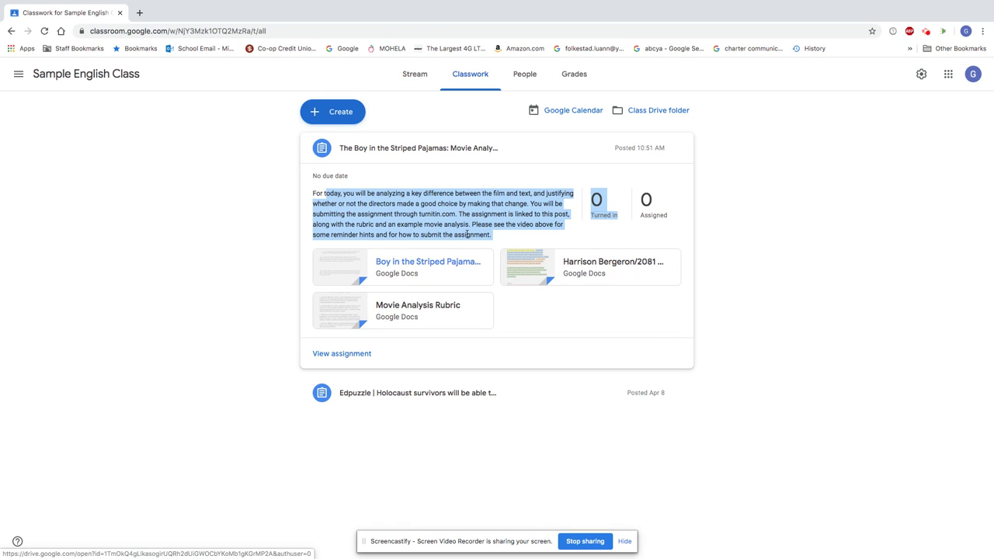
left_click(522, 237)
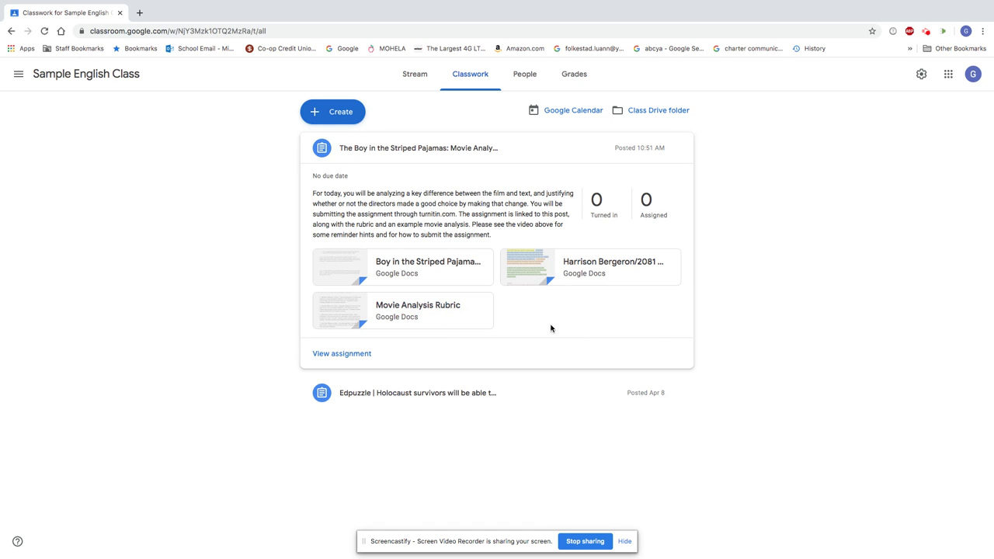
Open the attached Boy in the Striped Pajamas Movie Analysis document and read through standard 8.4.7.7, highlighting its two parts in turn.
left_click(449, 265)
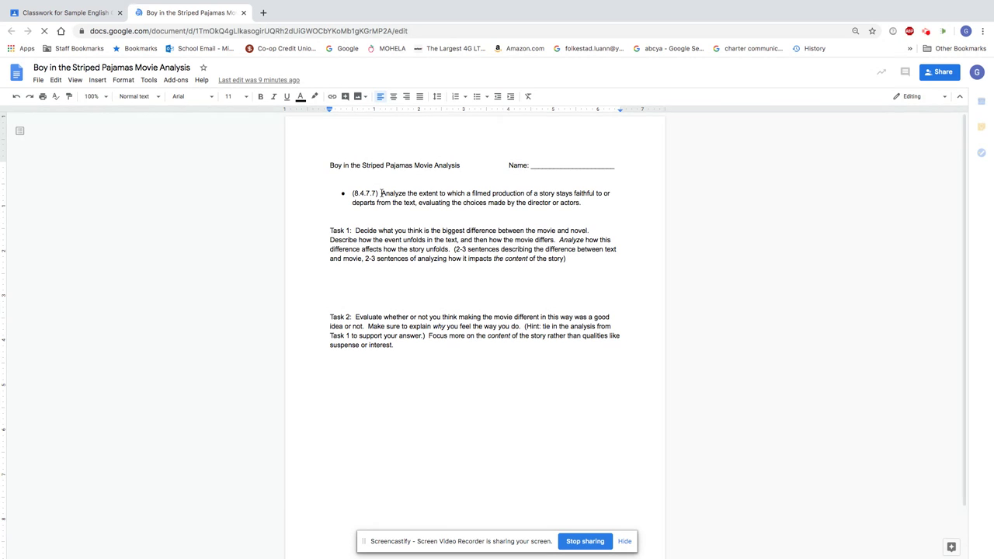
left_click_drag(381, 193, 413, 207)
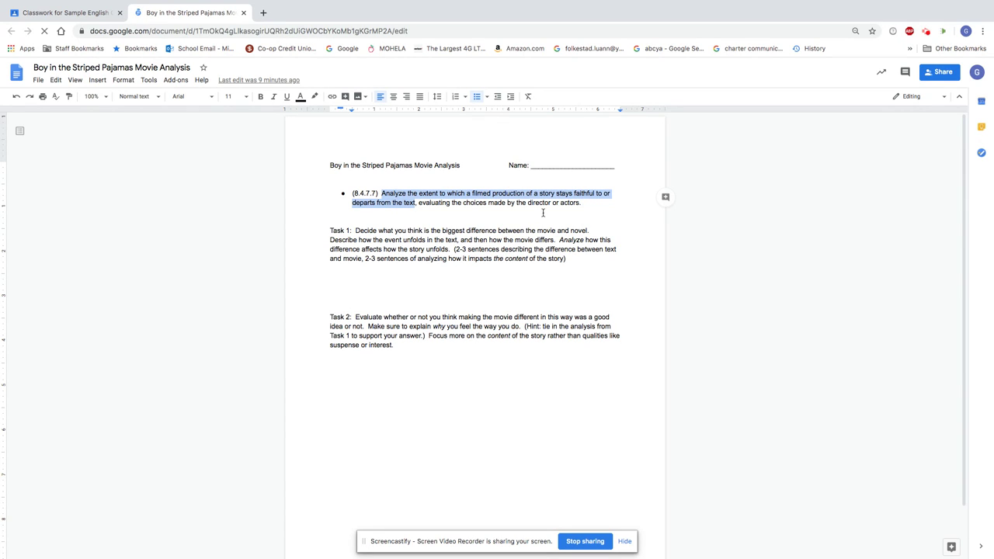
left_click_drag(418, 204, 583, 204)
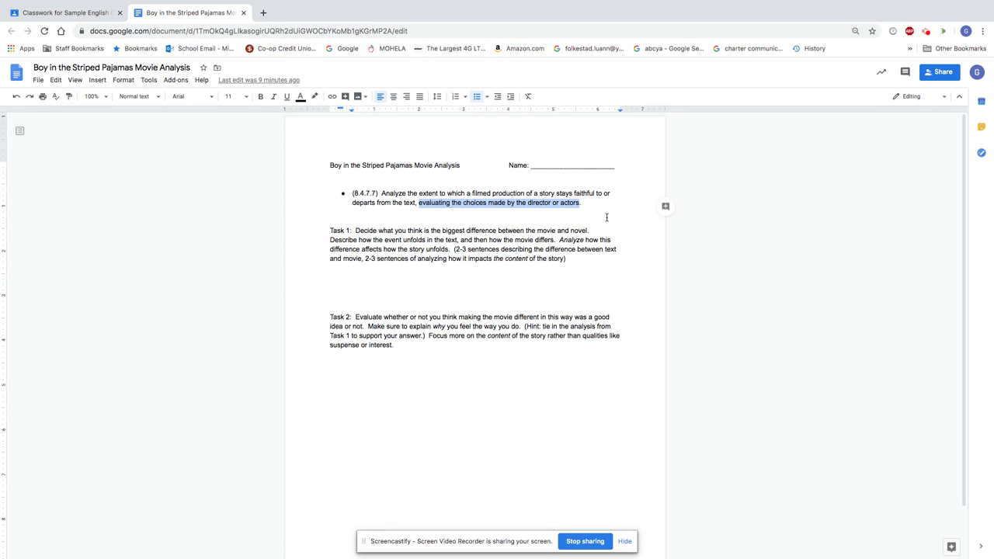
left_click(585, 256)
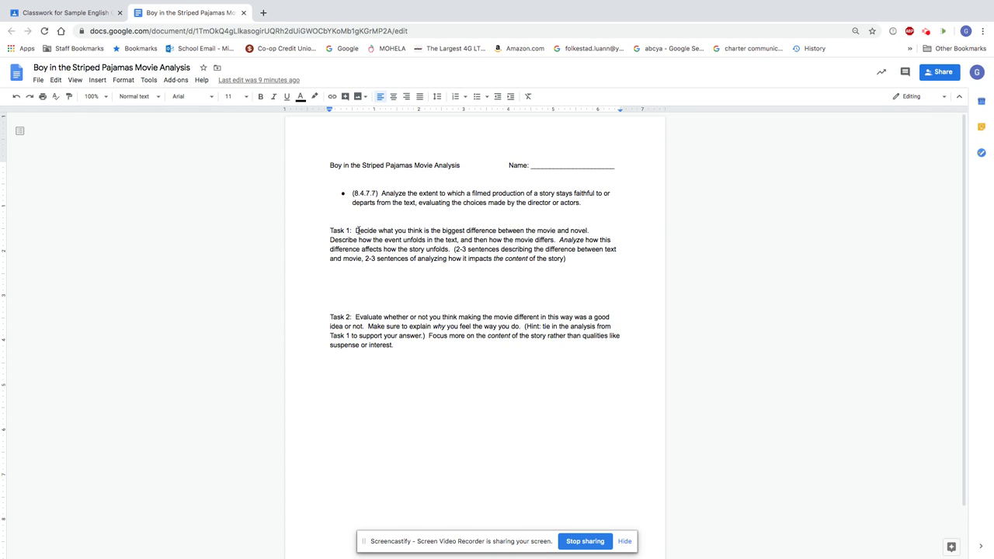
Review Task 1's instructions on choosing the biggest difference and describing how the event unfolds in the text and the movie.
left_click_drag(355, 231, 559, 242)
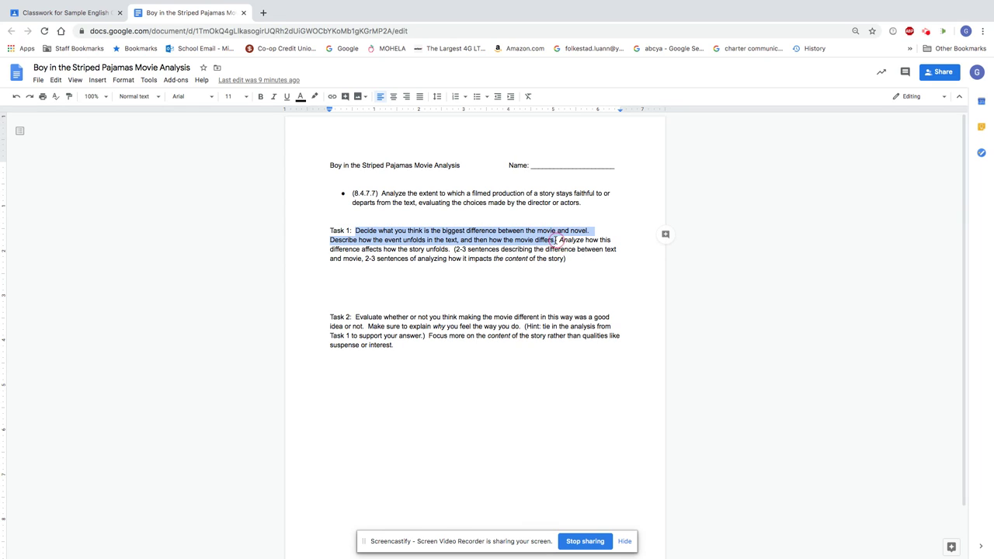
left_click(402, 239)
left_click_drag(402, 240, 554, 240)
left_click(608, 262)
left_click(609, 261)
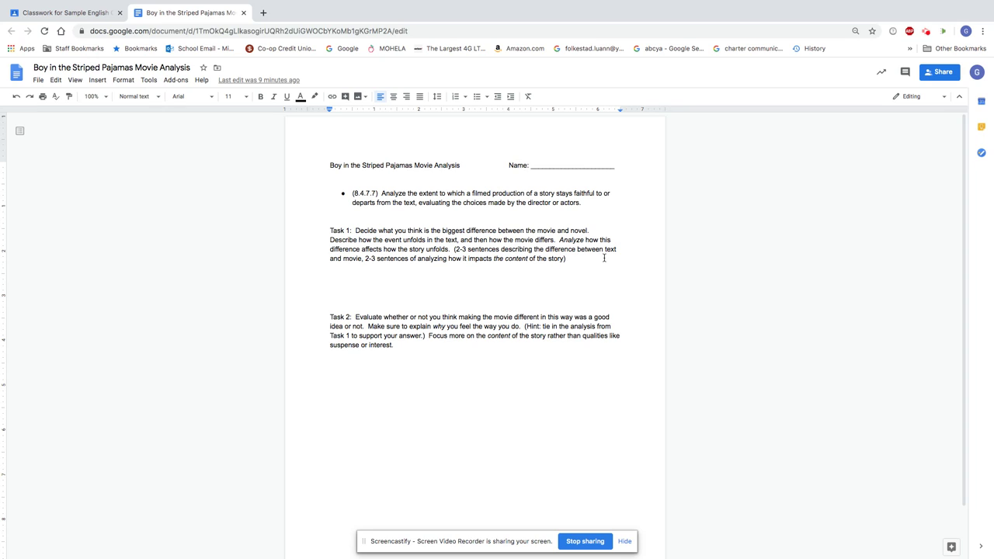
left_click(604, 257)
left_click_drag(385, 240, 444, 241)
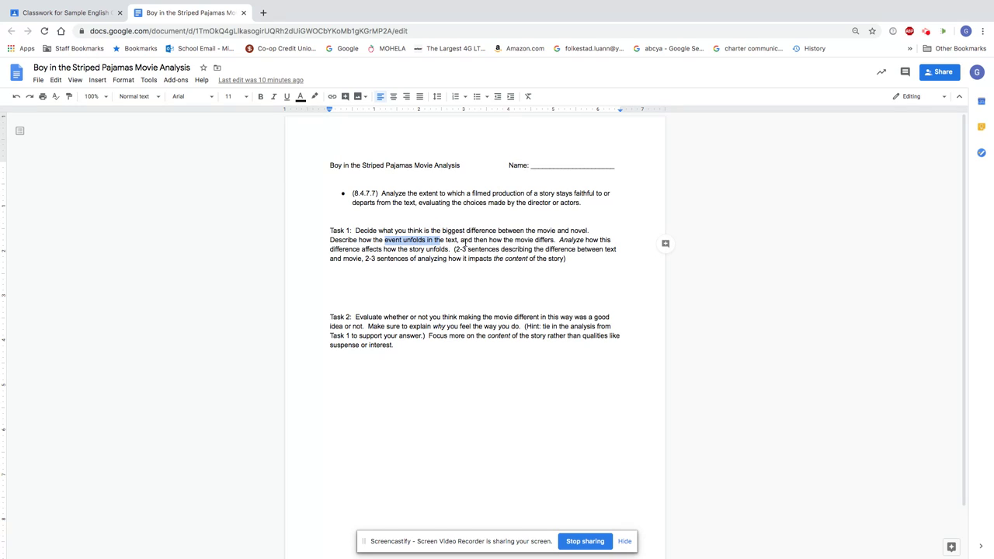
left_click(501, 242)
left_click_drag(490, 240, 552, 239)
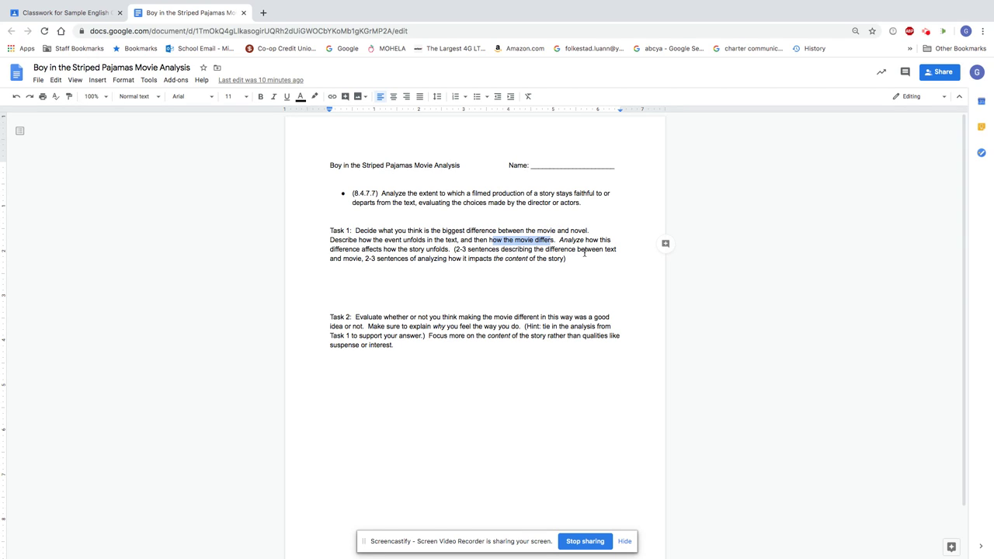
left_click(561, 240)
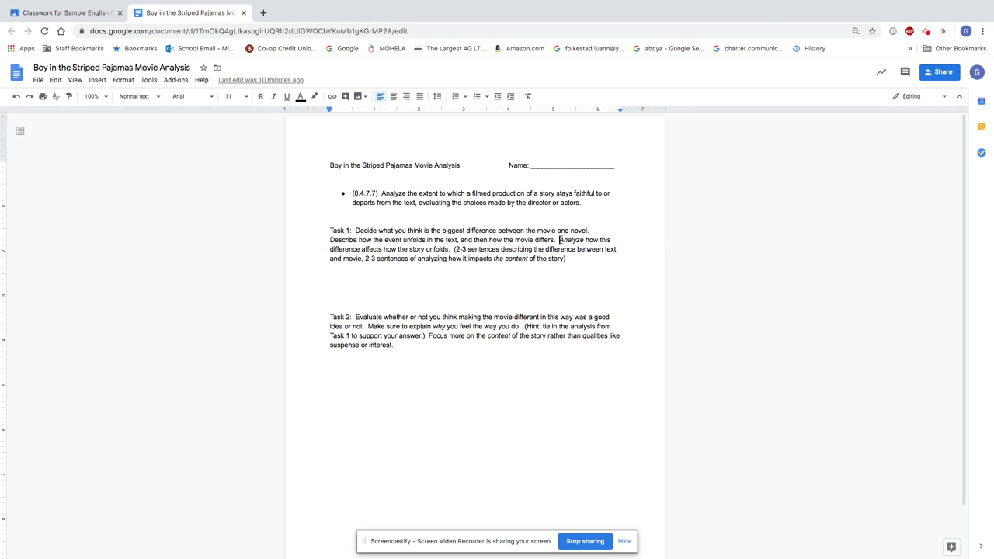
Examine Task 1's requirement to analyze the difference's effect on the story, including the 2-3 sentence guidelines for each part.
left_click_drag(559, 240, 448, 250)
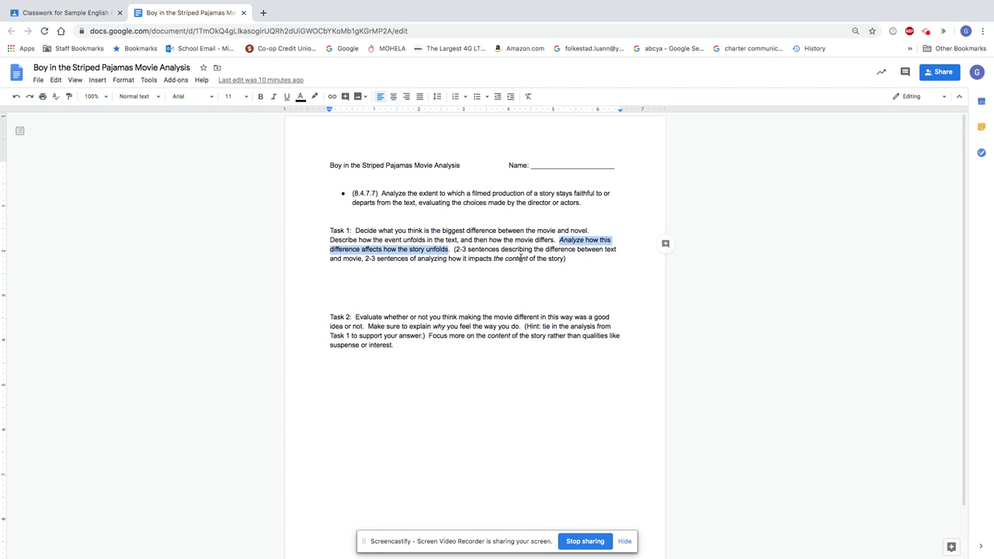
left_click(520, 258)
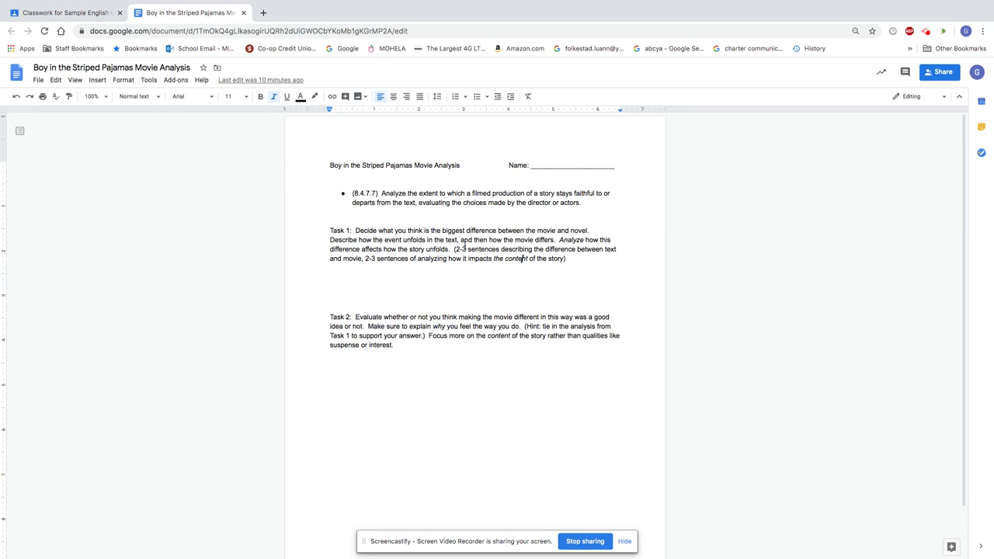
left_click_drag(456, 250, 534, 250)
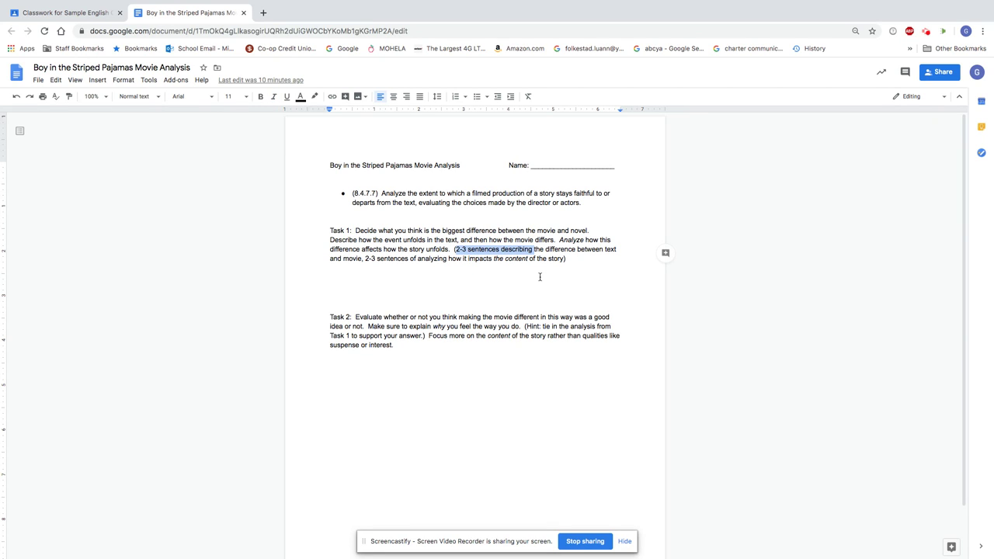
left_click(410, 262)
left_click(367, 257)
left_click_drag(368, 258, 520, 260)
left_click(575, 260)
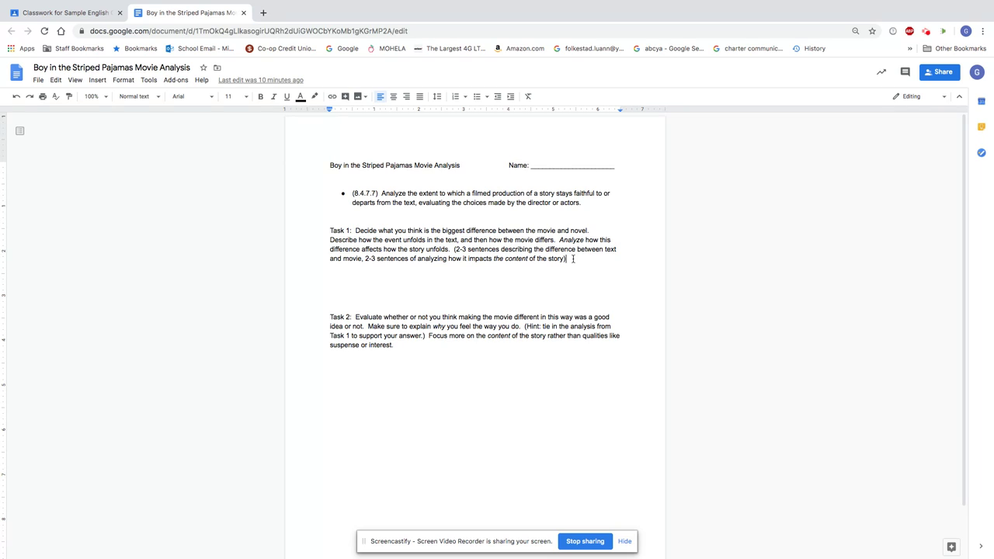
Relate the standard's evaluating part to Task 2 and review Task 2's instructions on explaining why and focusing on story content.
left_click_drag(419, 203, 446, 202)
left_click(586, 256)
left_click_drag(329, 316, 352, 317)
left_click(440, 348)
left_click(440, 348)
left_click_drag(369, 326, 520, 326)
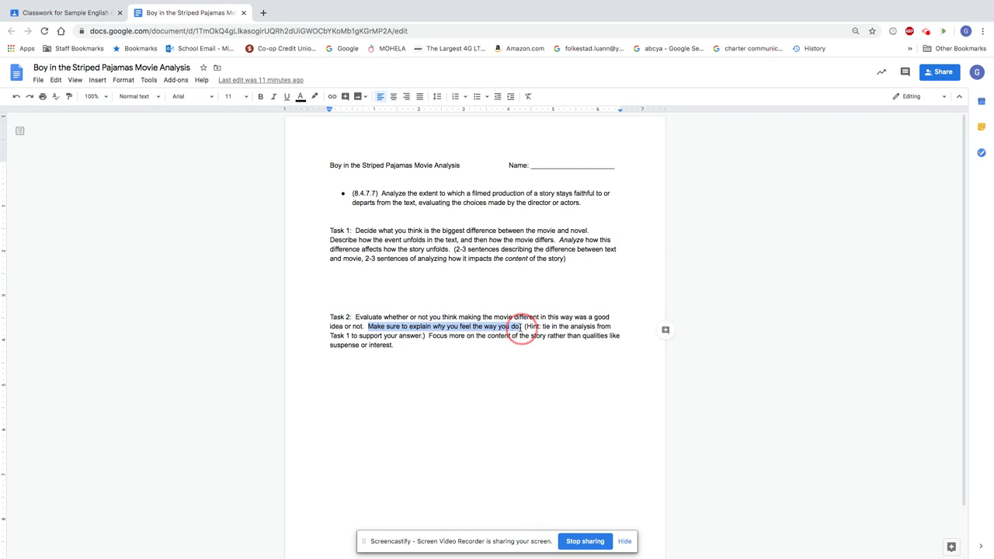
left_click(473, 349)
left_click_drag(429, 335, 520, 354)
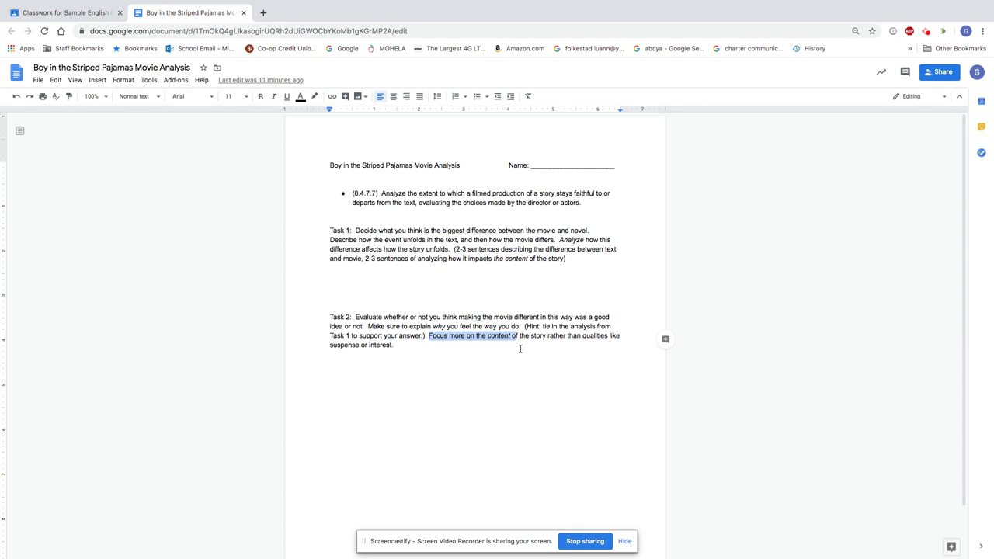
left_click(520, 349)
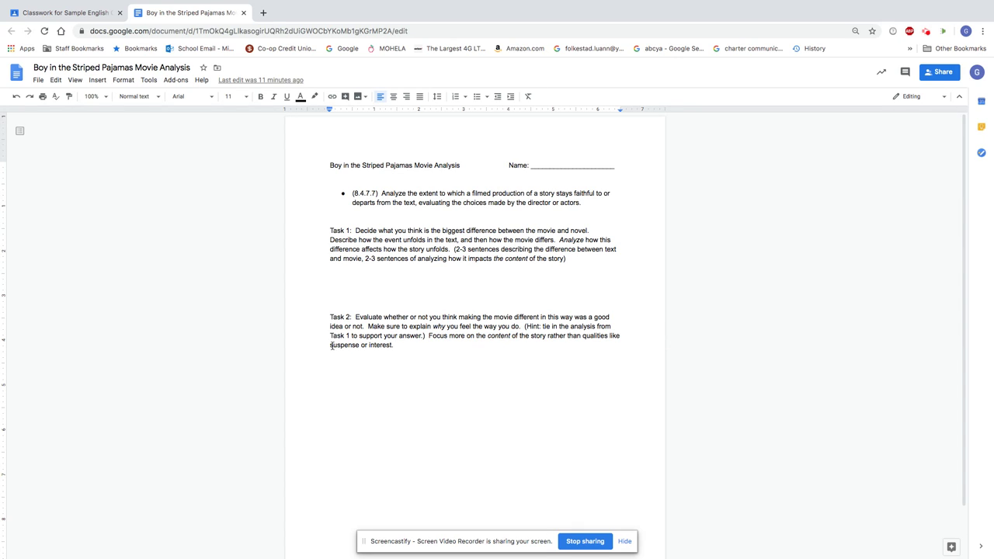
left_click_drag(330, 347, 395, 347)
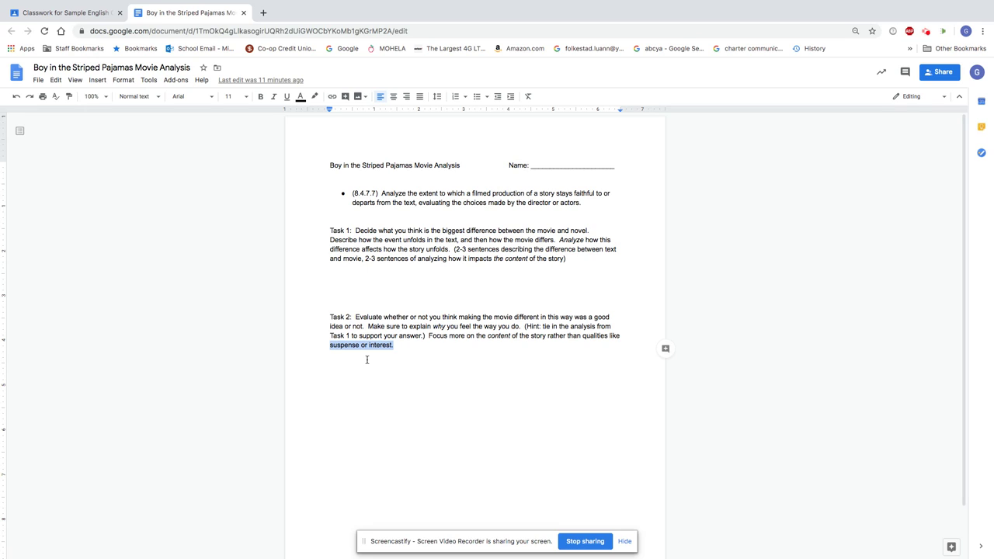
left_click(413, 346)
left_click(415, 347)
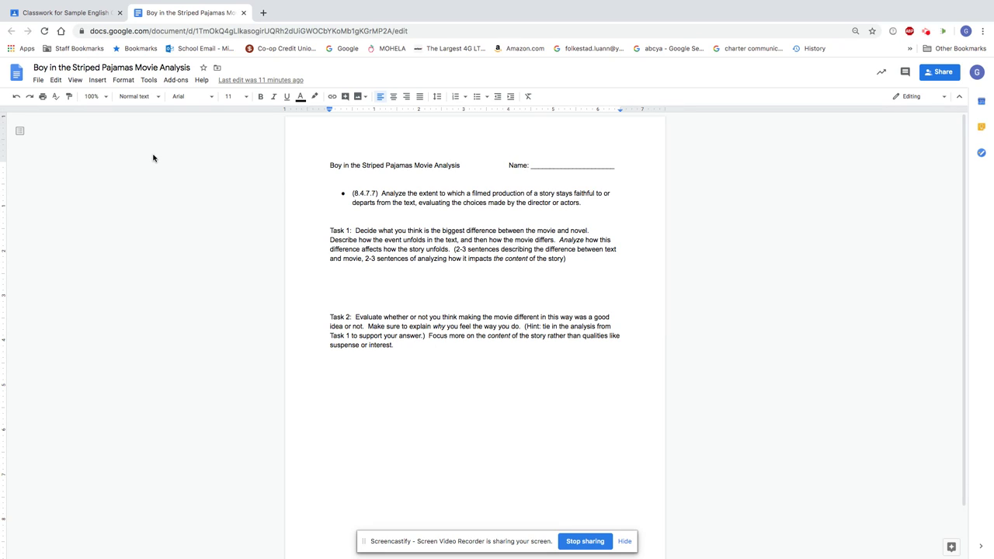
Go back to the Classwork page, open the Harrison Bergeron/2081 example document, and read Task 1's main difference sentence.
left_click(53, 13)
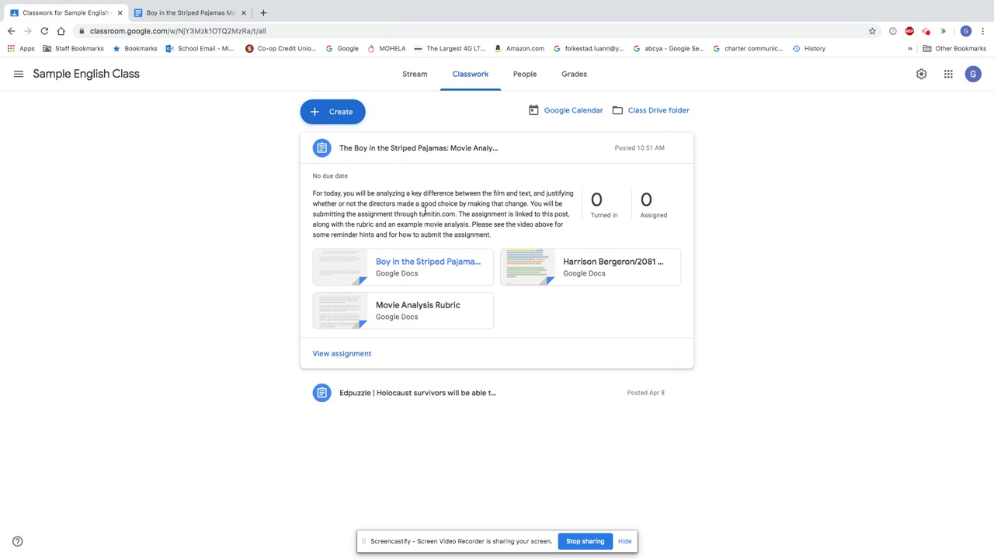
left_click(590, 264)
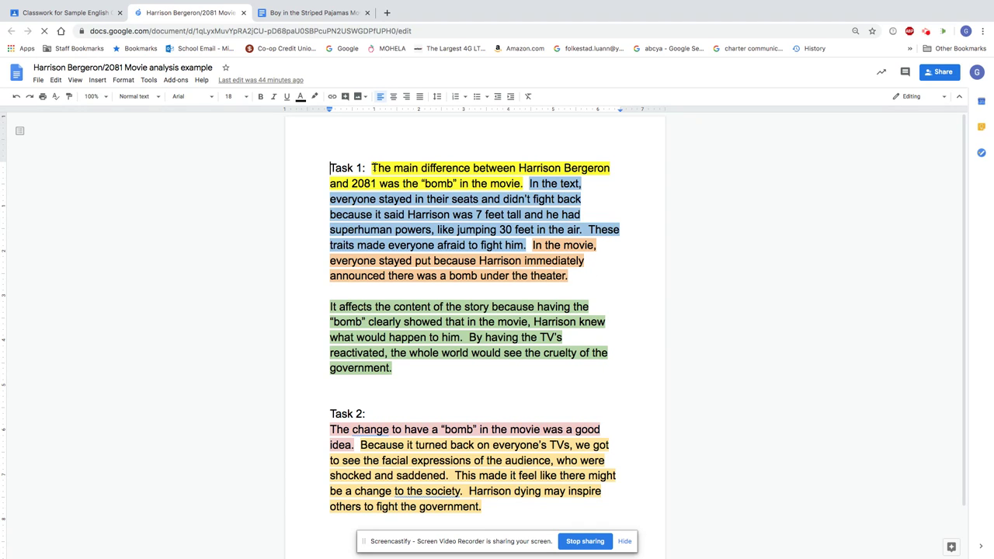
left_click_drag(514, 182, 523, 183)
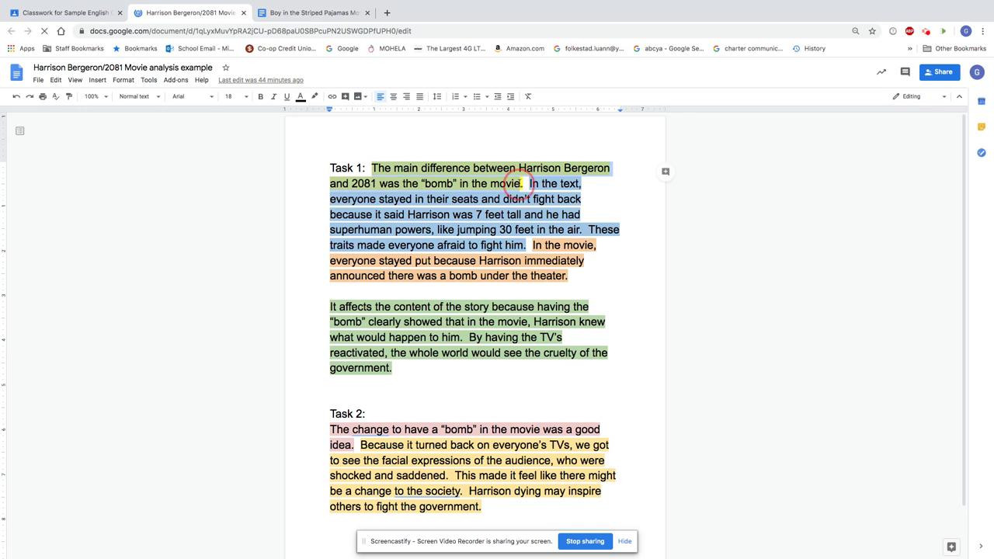
left_click(680, 201)
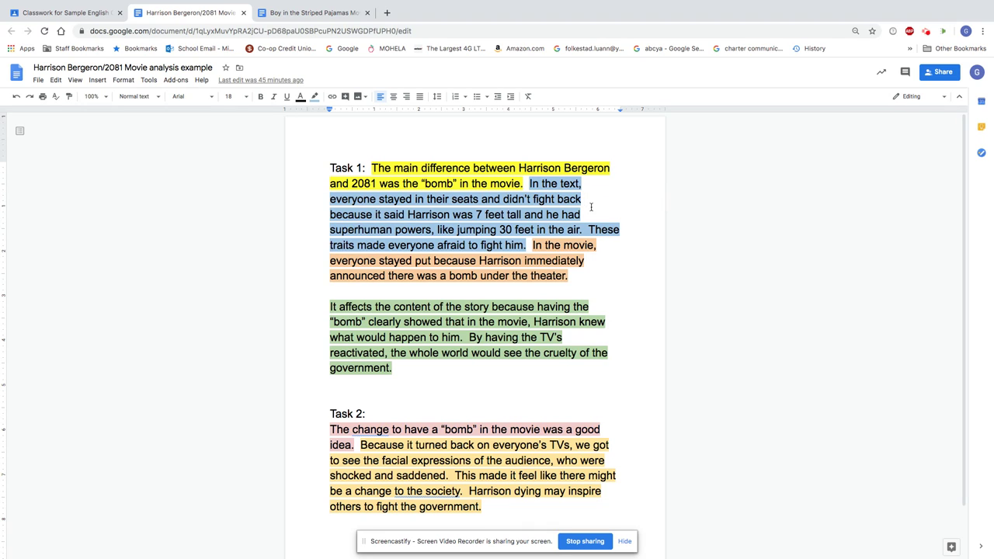
Compare the example's blue description of the text with its orange description of the movie in Task 1.
left_click(602, 260)
left_click(588, 210)
left_click(598, 262)
left_click(587, 198)
Examine the example's green Task 1 paragraph on how the "bomb" affects the story's content.
left_click(591, 336)
left_click_drag(533, 321, 464, 337)
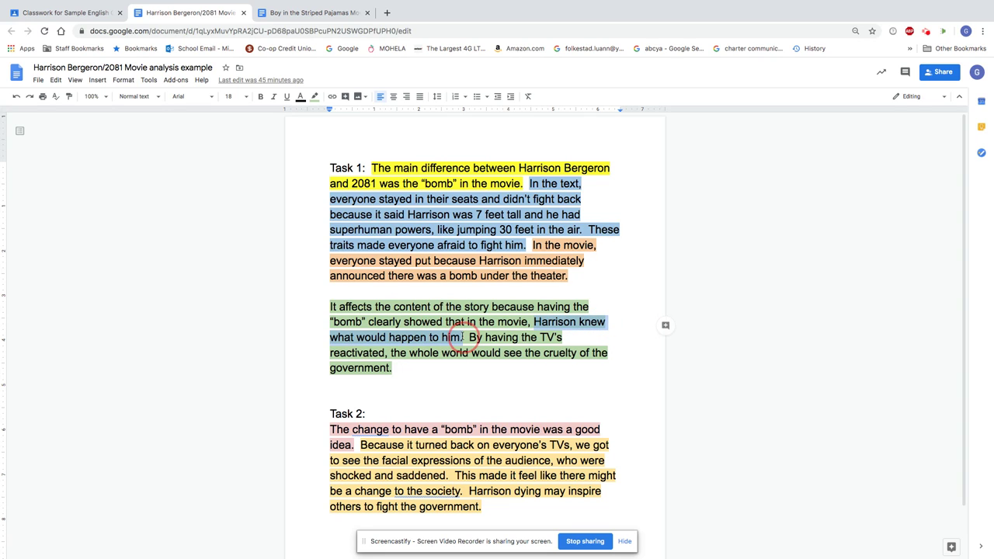
left_click(553, 366)
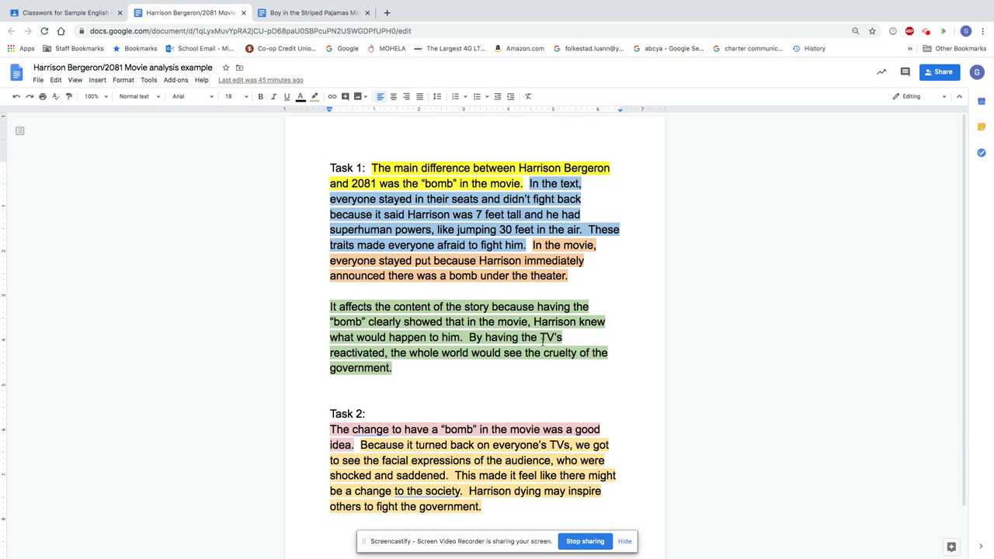
double_click(468, 368)
left_click(607, 322)
Review the example's Task 2 answer, highlighting the opinion sentence, its supporting reasons, and the sentence about a change to the society.
scroll(567, 361, "down", 2)
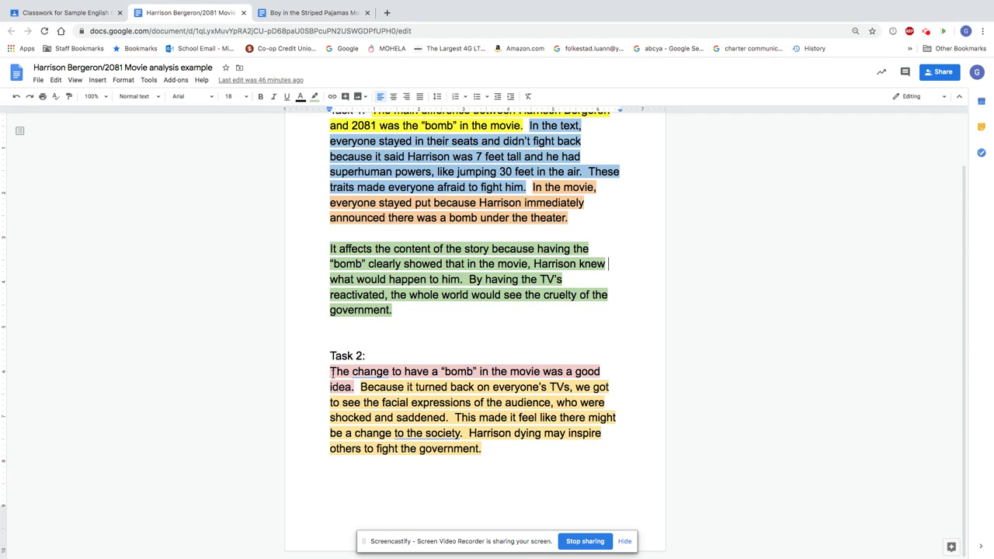
left_click_drag(329, 372, 356, 388)
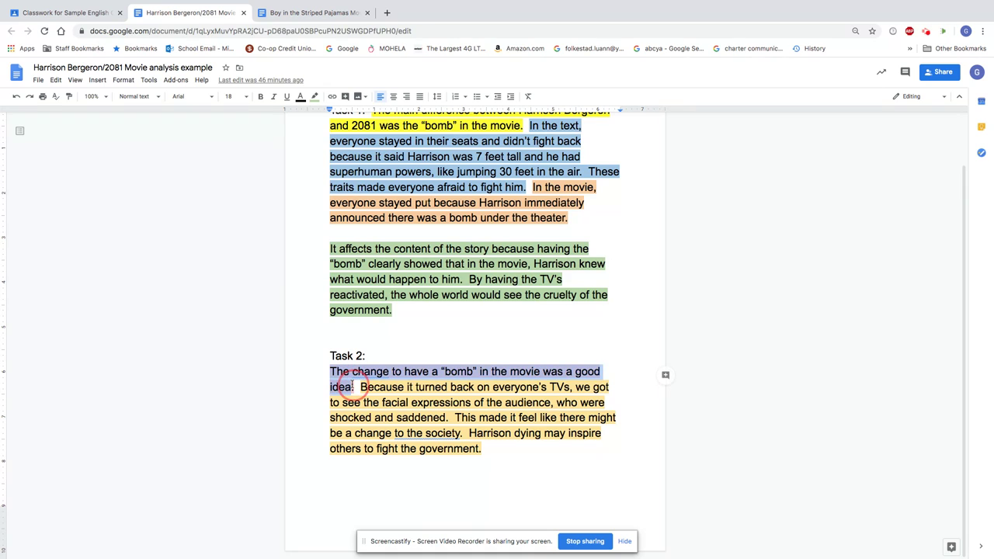
left_click(613, 384)
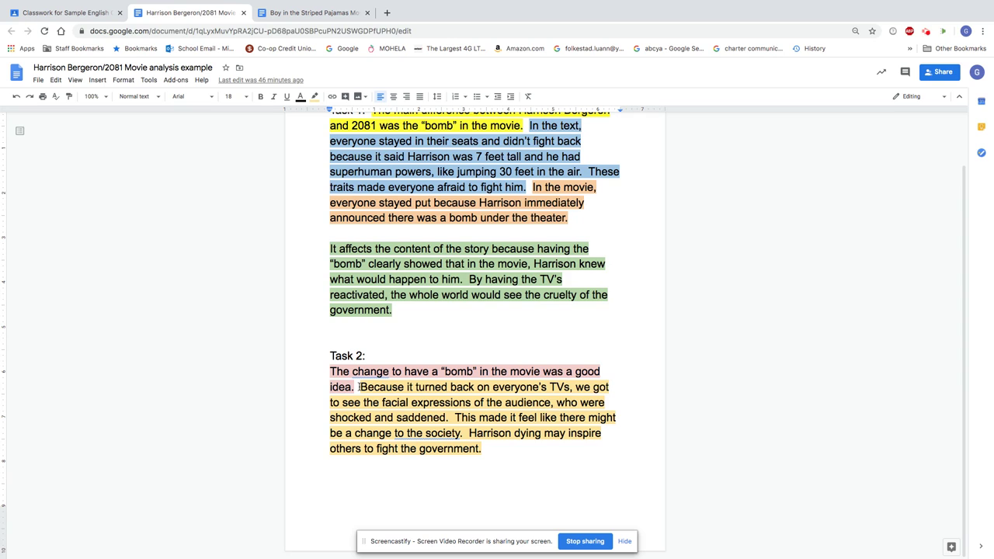
left_click_drag(358, 386, 513, 463)
left_click(521, 452)
double_click(521, 452)
left_click(520, 453)
left_click_drag(456, 417, 465, 432)
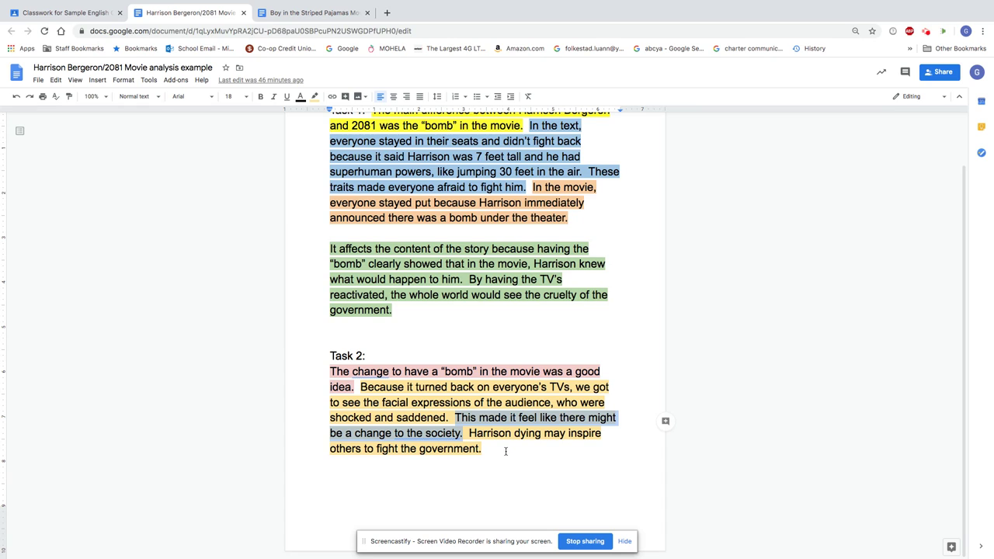
left_click(505, 451)
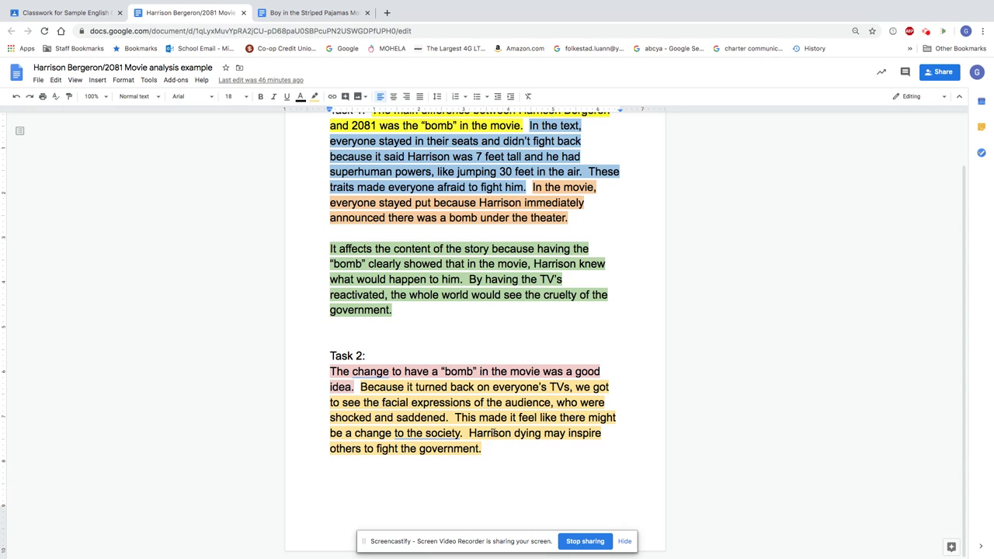
Return to the open Boy in the Striped Pajamas Movie Analysis document.
scroll(493, 432, "up", 2)
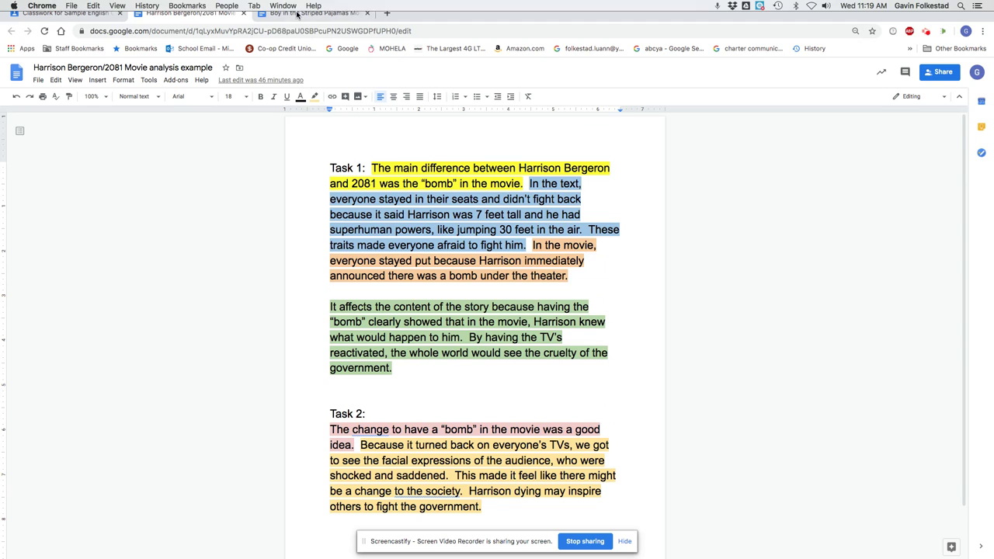
left_click(303, 13)
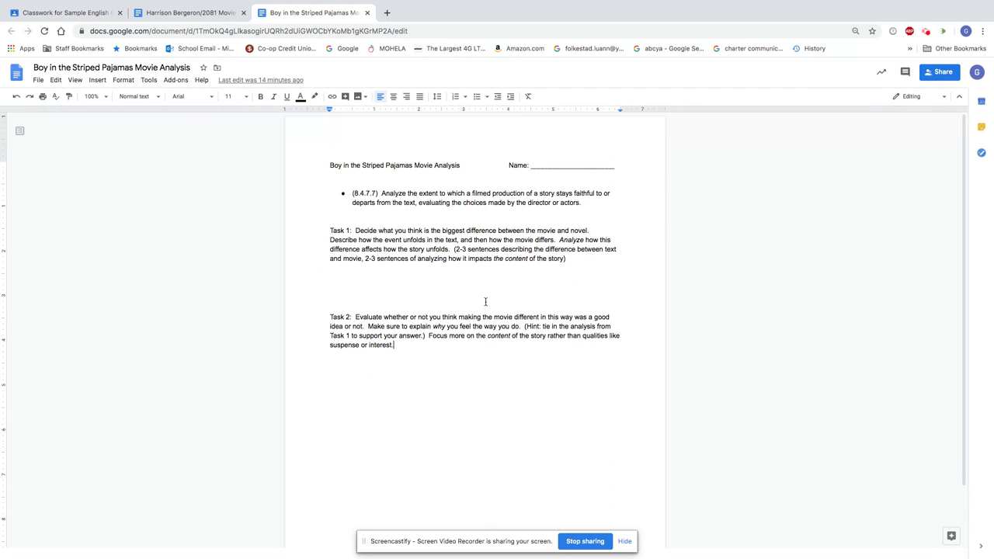
Enter the placeholder answers "Difference..." below Task 1 and "Good choice???" below Task 2.
left_click(392, 279)
double_click(375, 280)
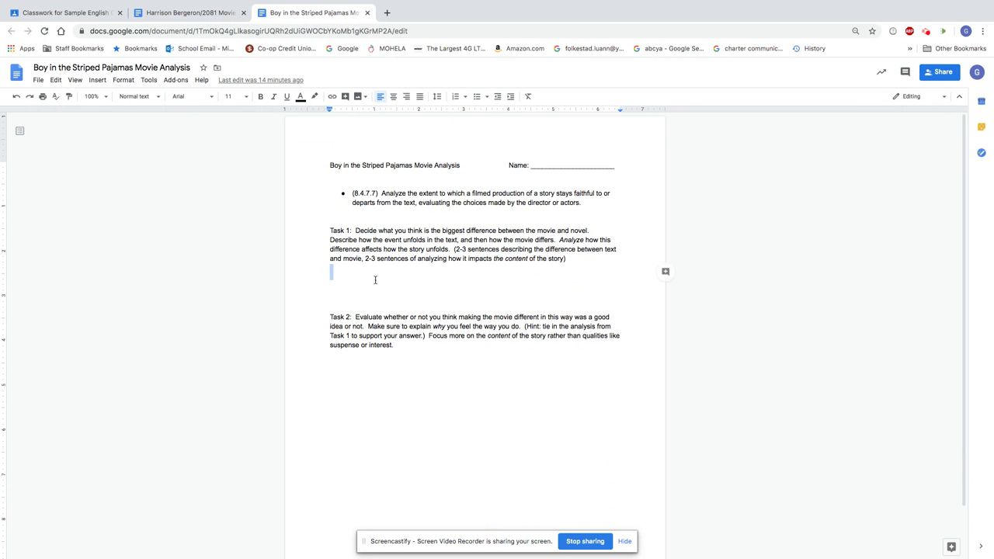
left_click(368, 279)
type("Difference")
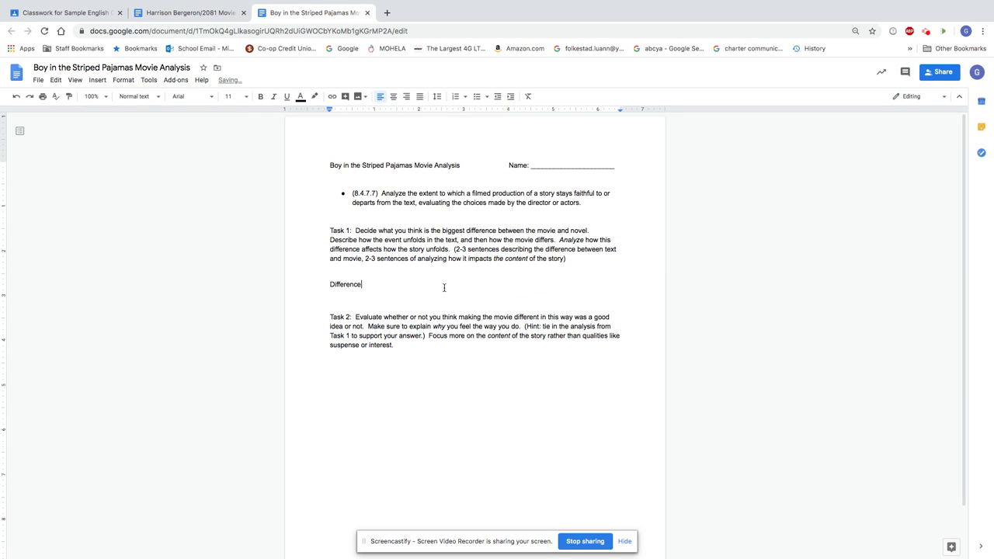
type(":...")
left_click(388, 366)
type("Good choice???")
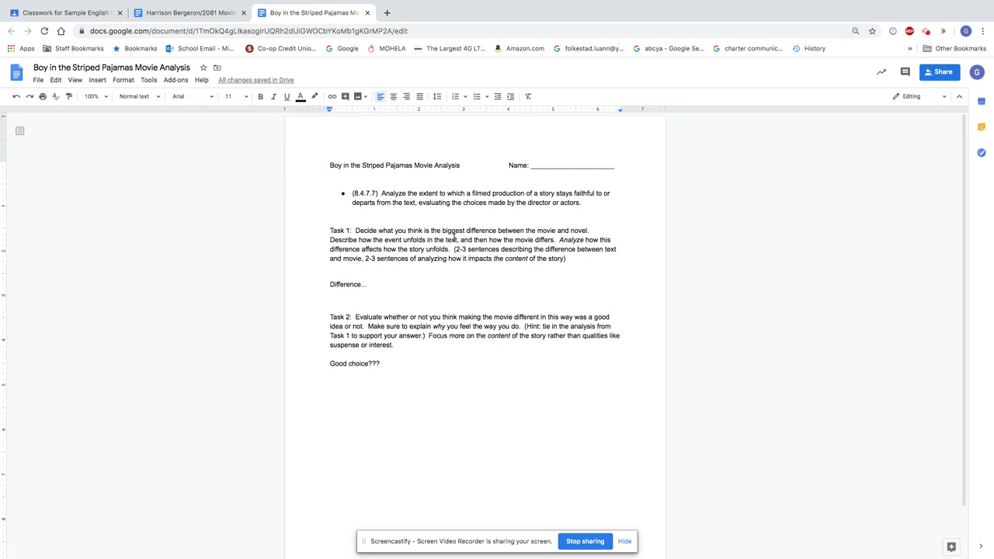
Load turnitin.com in a new browser tab.
left_click(388, 13)
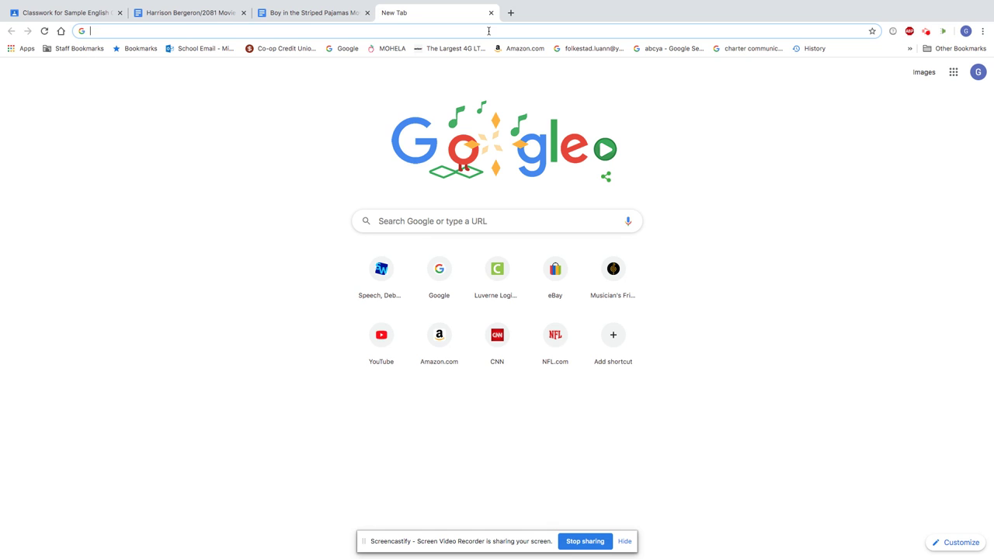
type("u")
key("BackSpace")
type("turnitin.com")
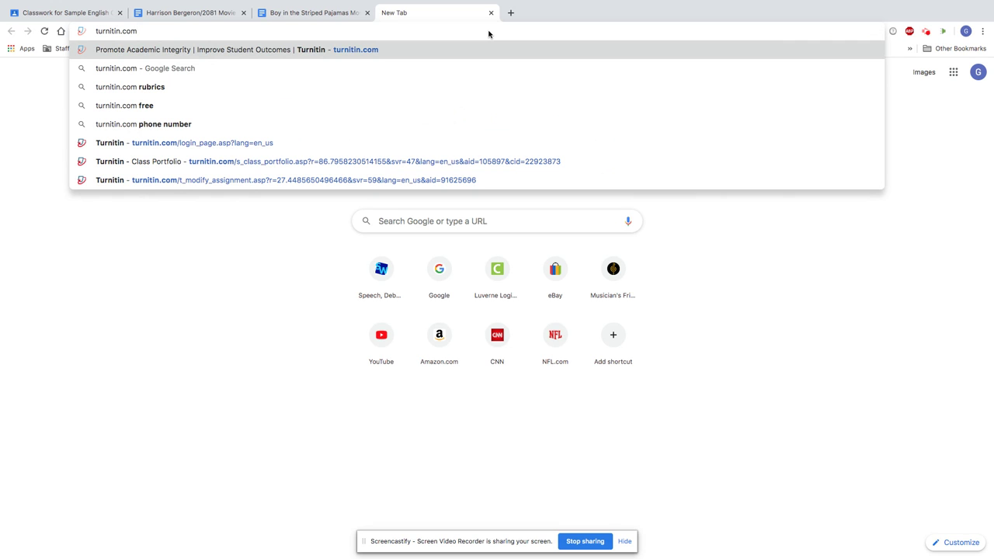
key("Return")
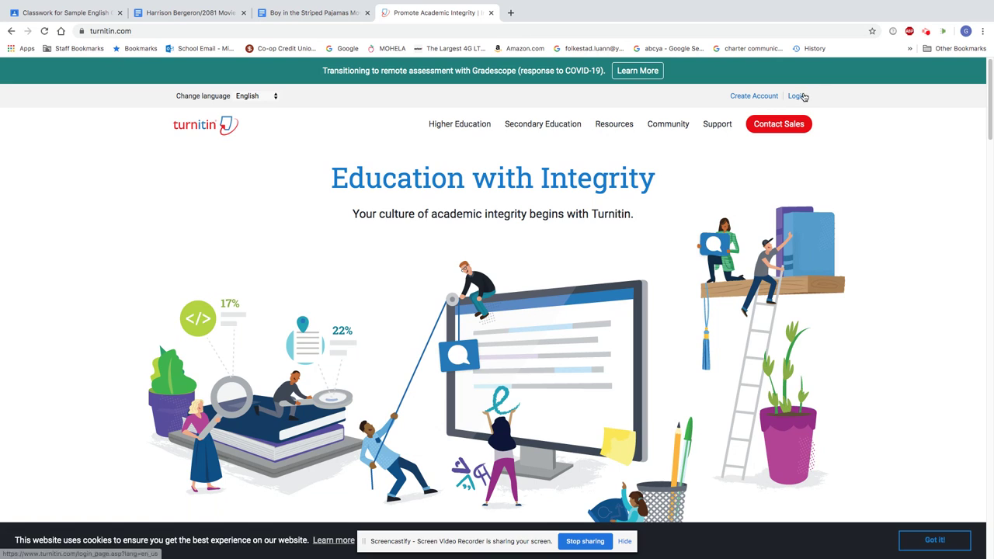
Go to the Turnitin login page and sign in with the saved credentials.
left_click_drag(845, 111, 798, 96)
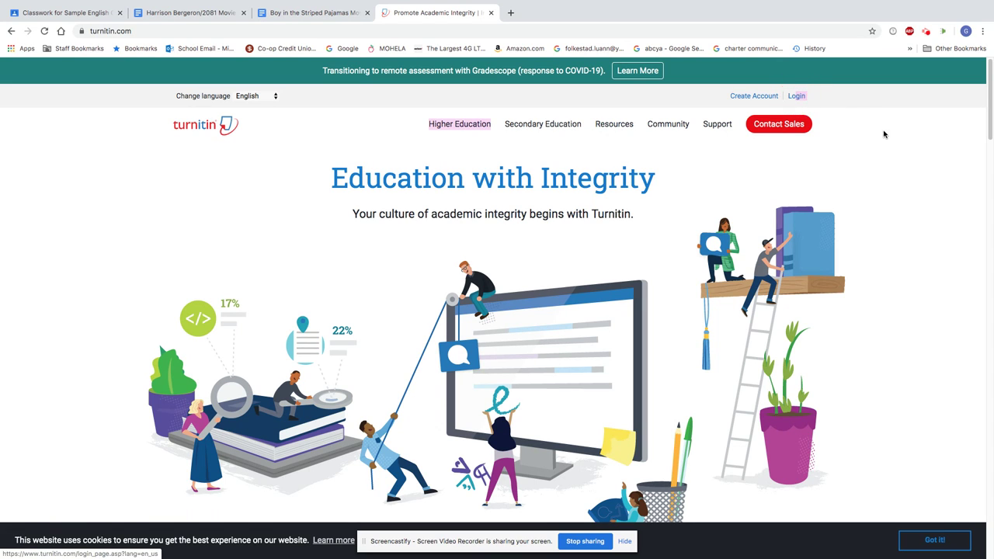
left_click(865, 126)
left_click(795, 97)
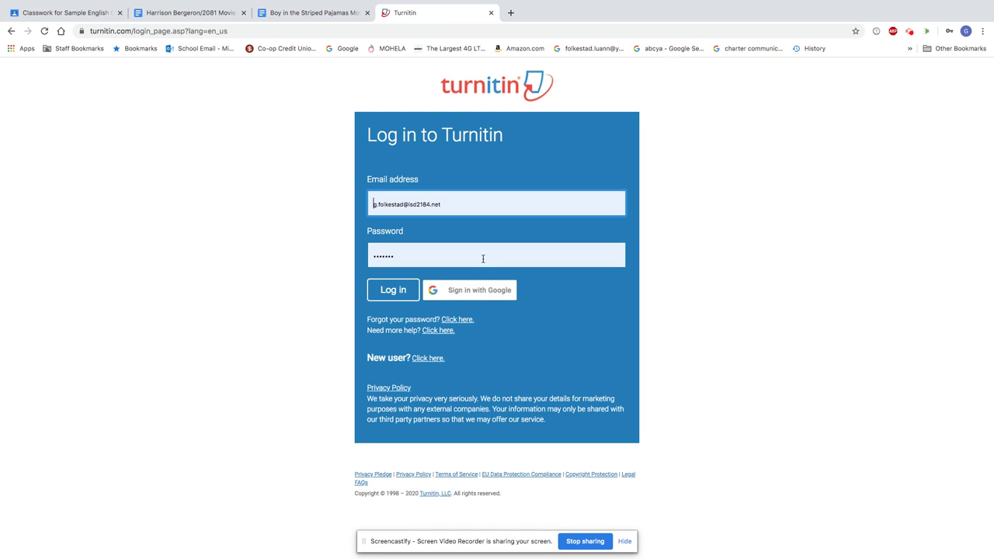
left_click(395, 292)
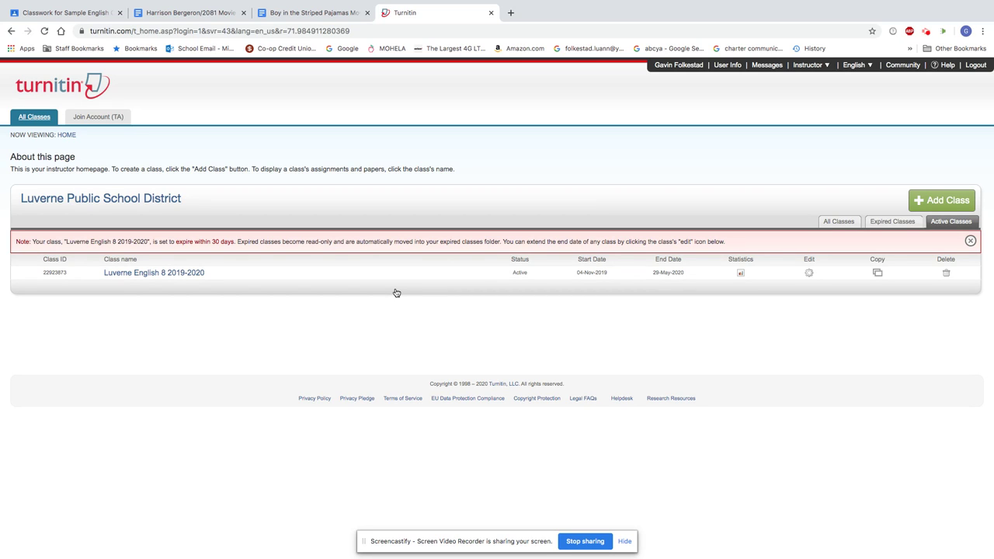
left_click(306, 13)
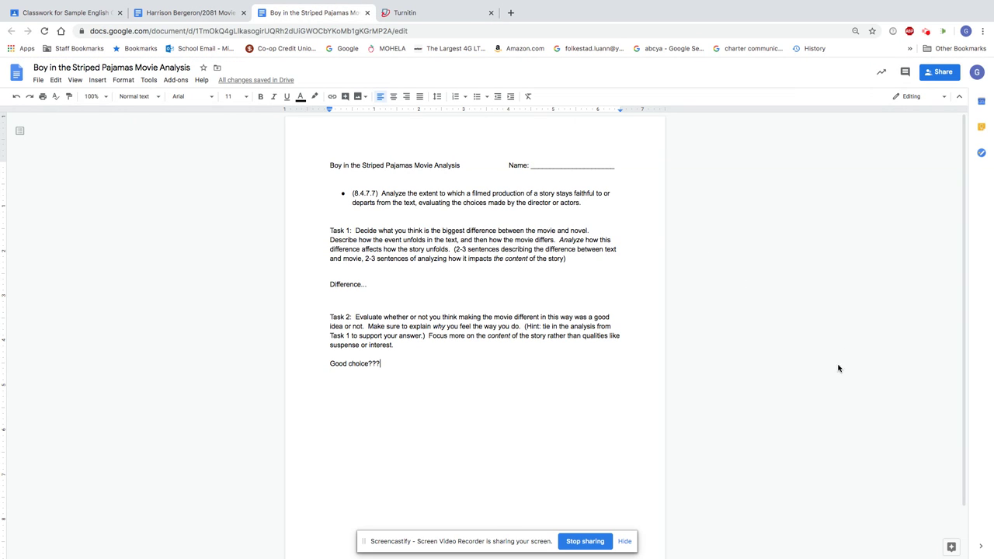
mouse_move(801, 326)
left_mouse_down()
mouse_move(771, 333)
mouse_move(801, 311)
left_mouse_up()
left_click(843, 319)
left_click(665, 320)
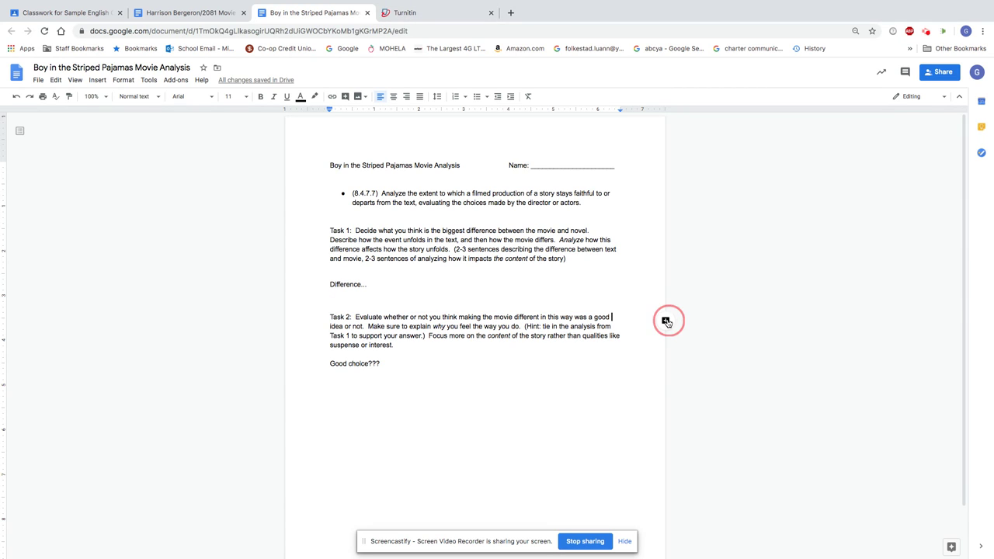
left_click(736, 258)
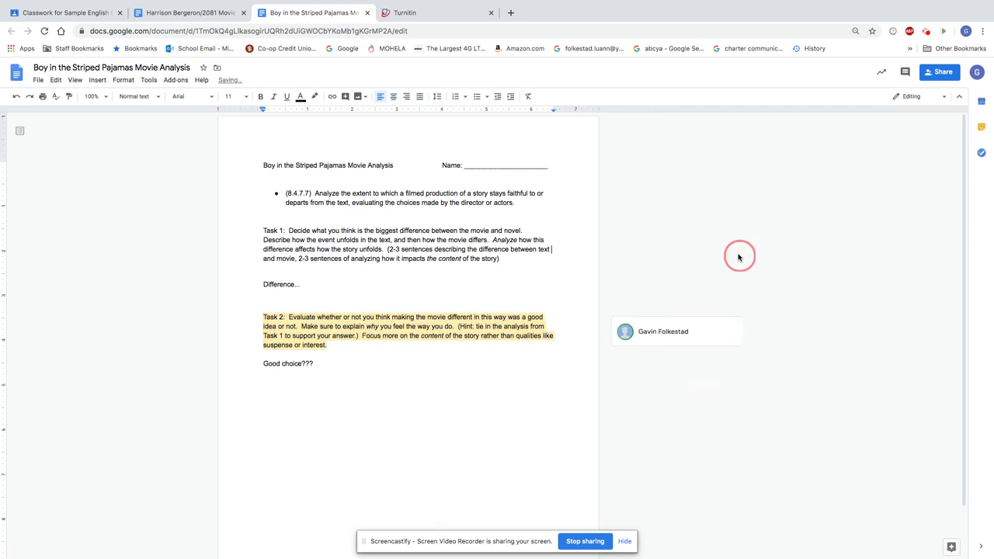
left_click(429, 15)
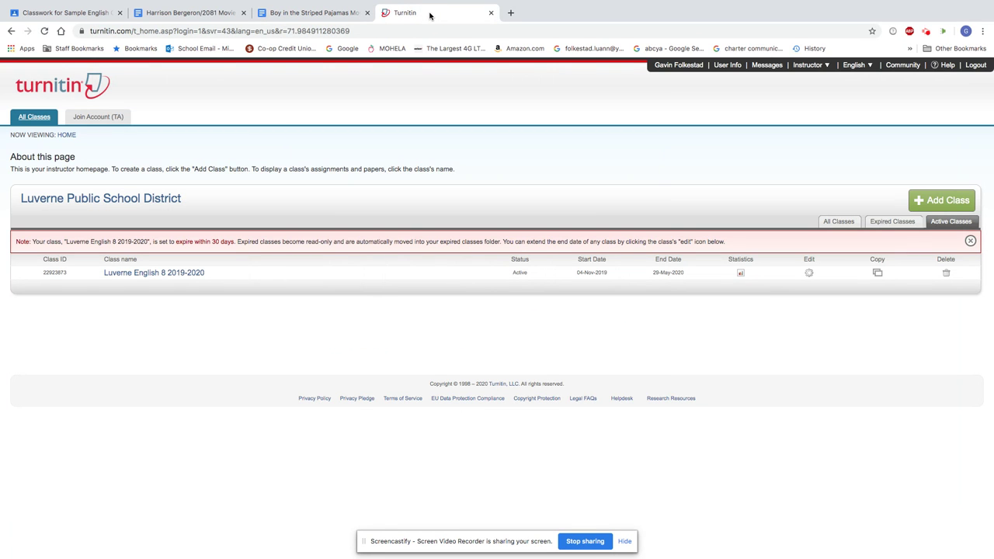
Switch the Turnitin account to the student view and enter the Luverne English 8 2019-2020 class.
left_click(815, 82)
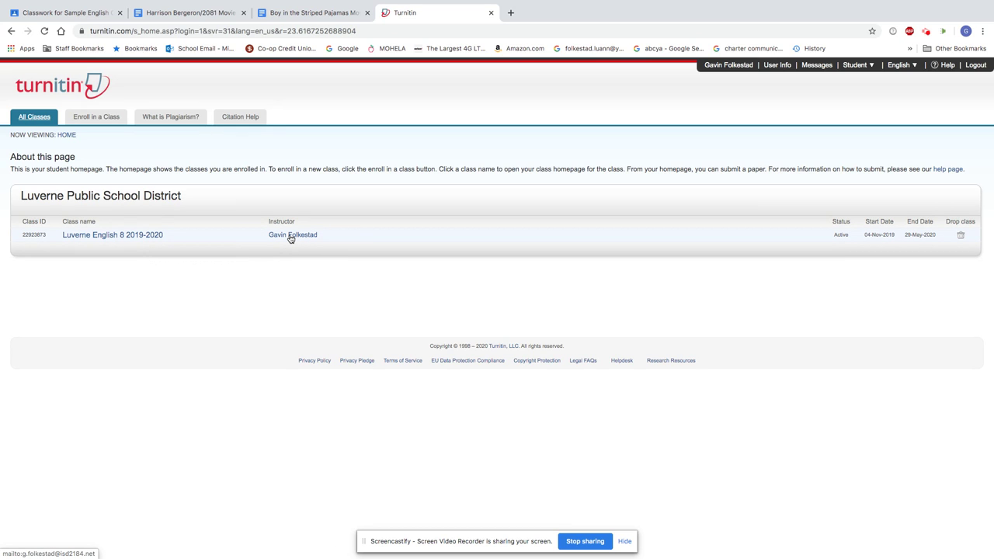
left_click(132, 235)
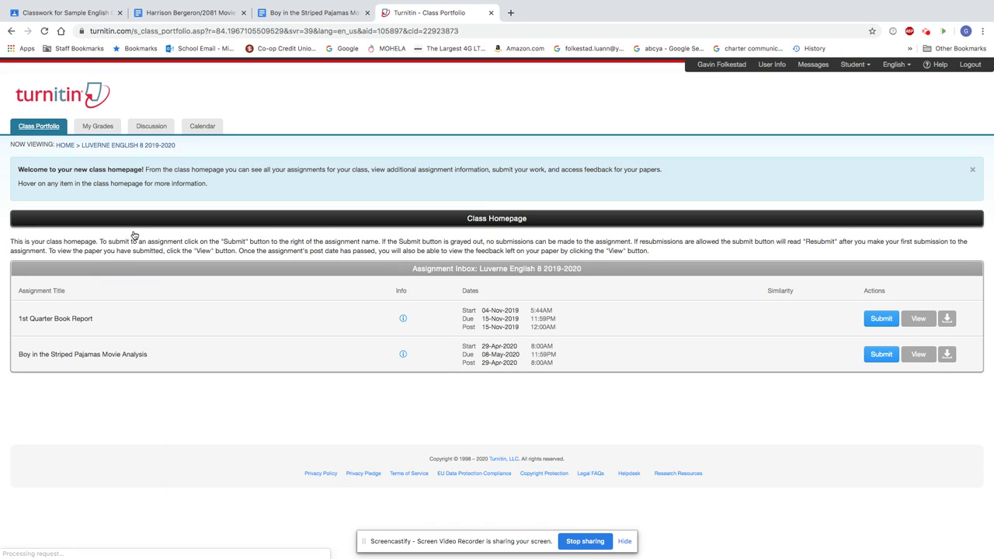
Point out both assignment titles in the class inbox and start a submission for Boy in the Striped Pajamas Movie Analysis.
left_click_drag(19, 318, 93, 319)
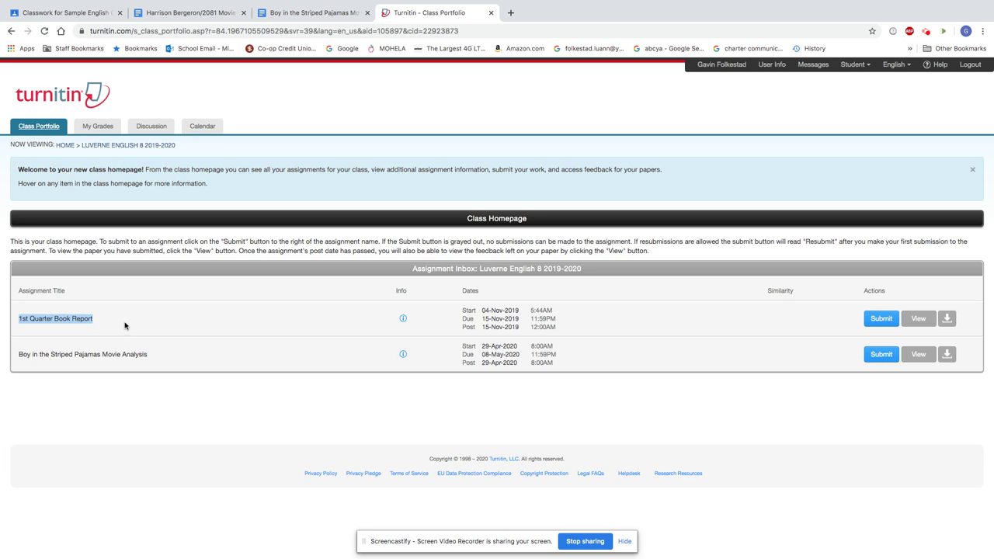
left_click(121, 318)
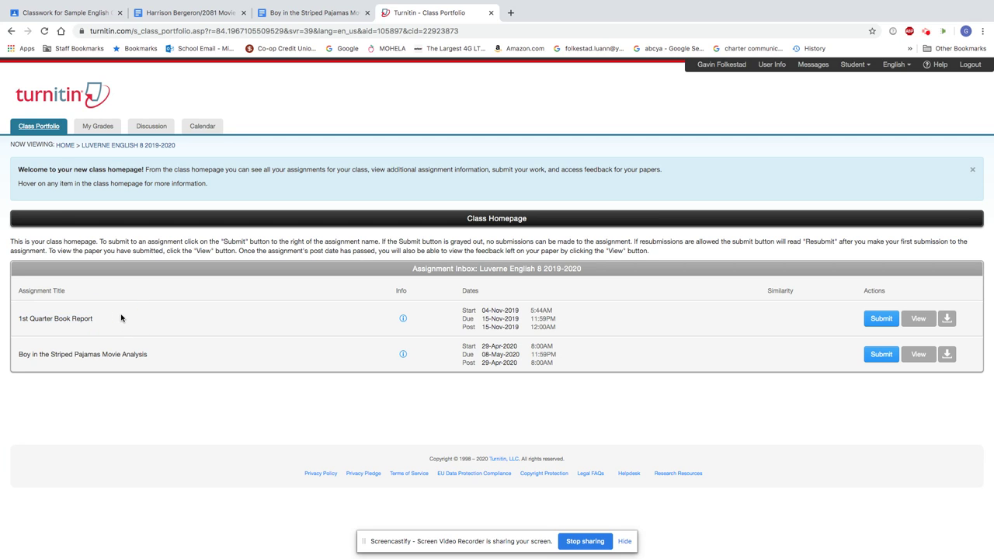
left_click_drag(18, 354, 155, 353)
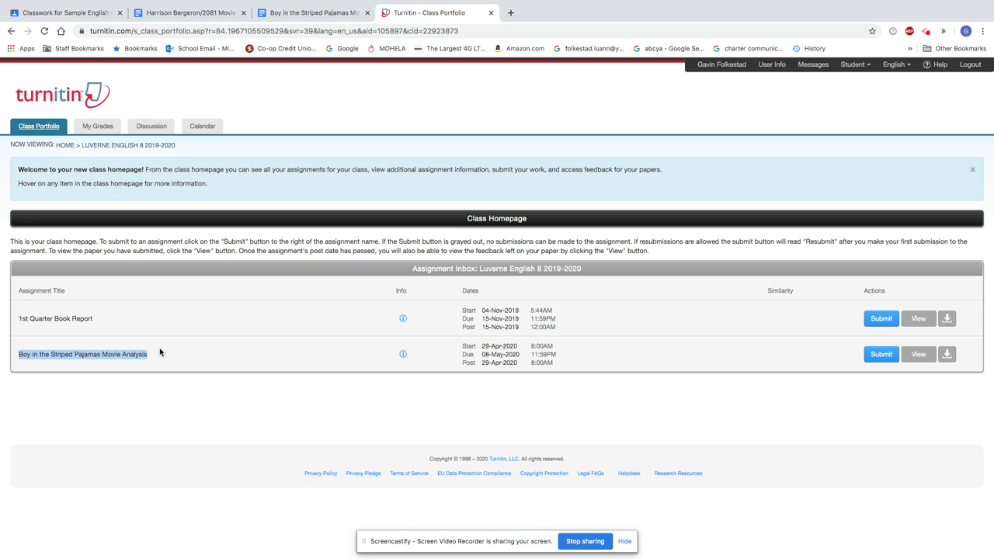
left_click(160, 352)
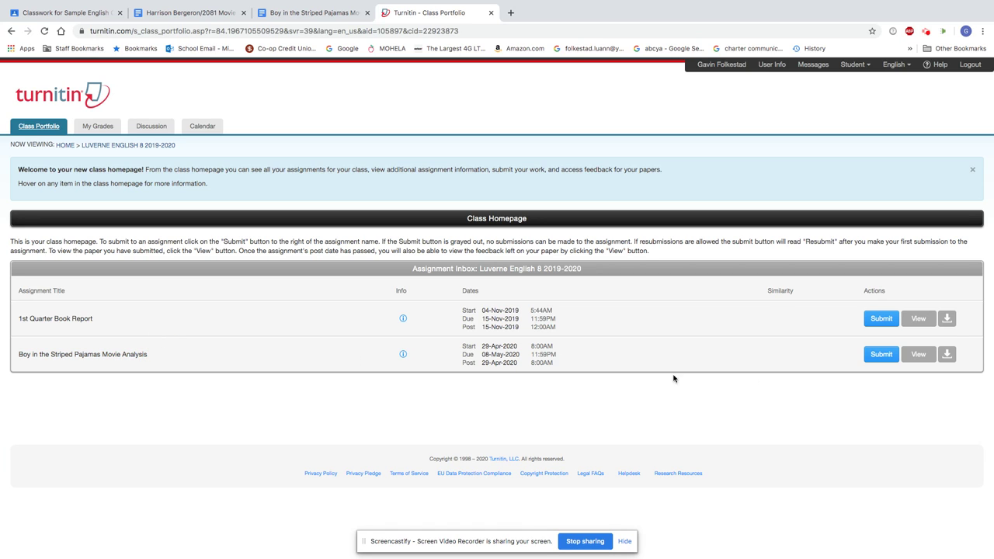
left_click(837, 353)
left_click(893, 356)
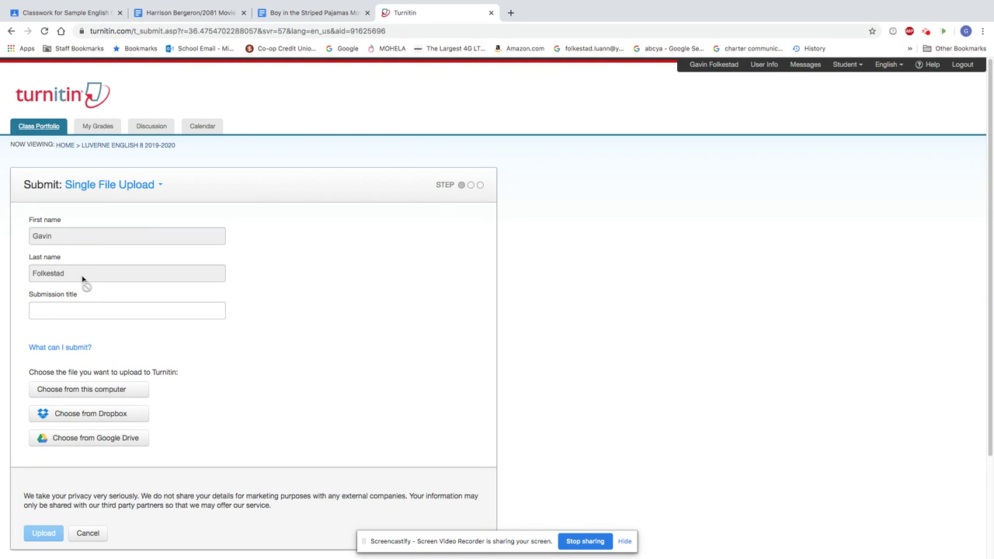
Give the submission the title Movie Analysis.
scroll(350, 344, "down", 3)
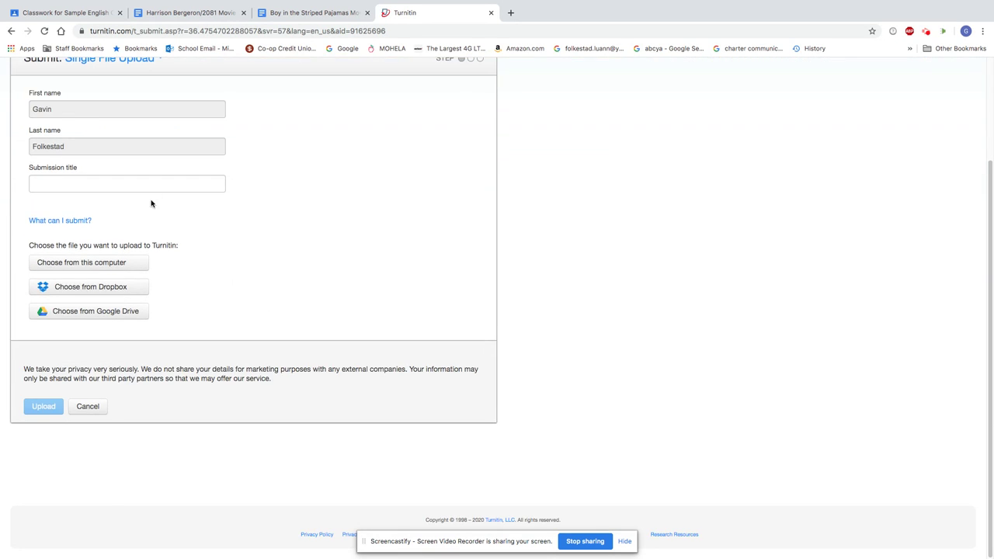
scroll(149, 196, "up", 3)
left_click(159, 312)
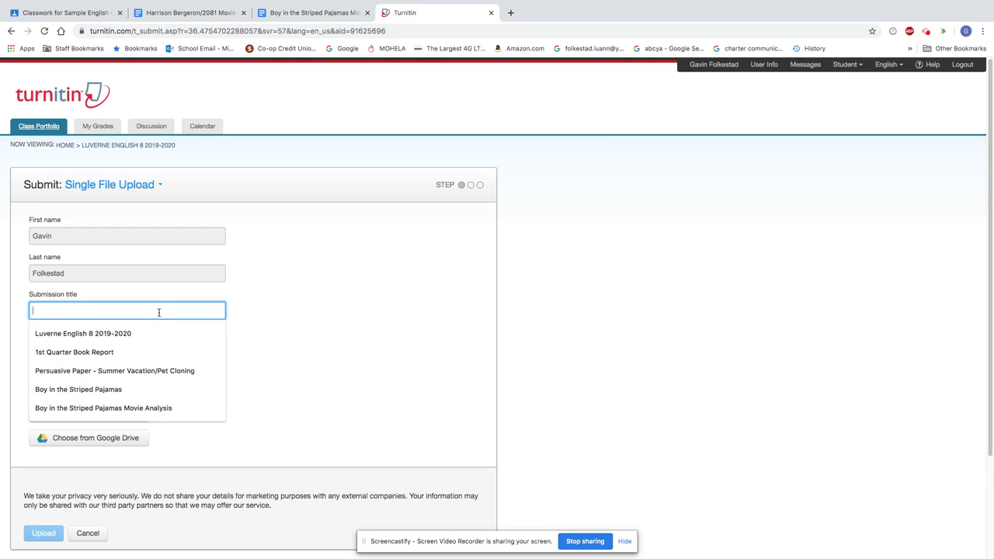
type("Mo")
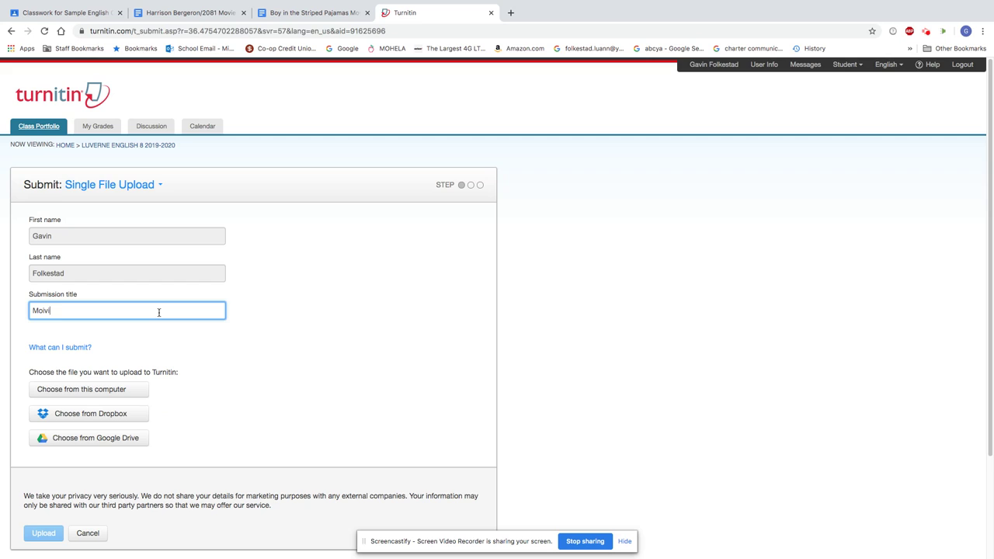
type("vie Analysis")
left_click(386, 400)
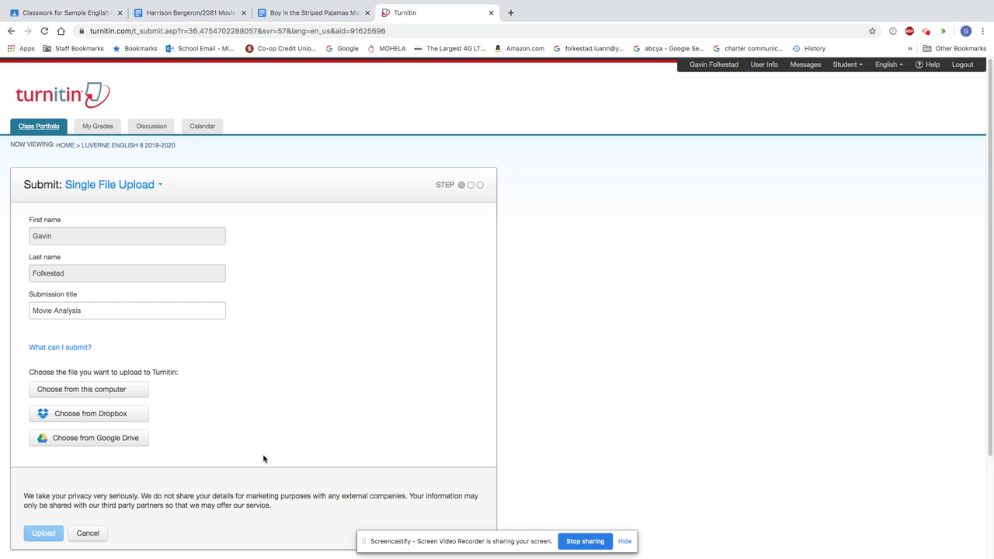
Attach the Boy in the Striped Pajamas Movie Analysis document from Google Drive to the submission.
left_click(98, 443)
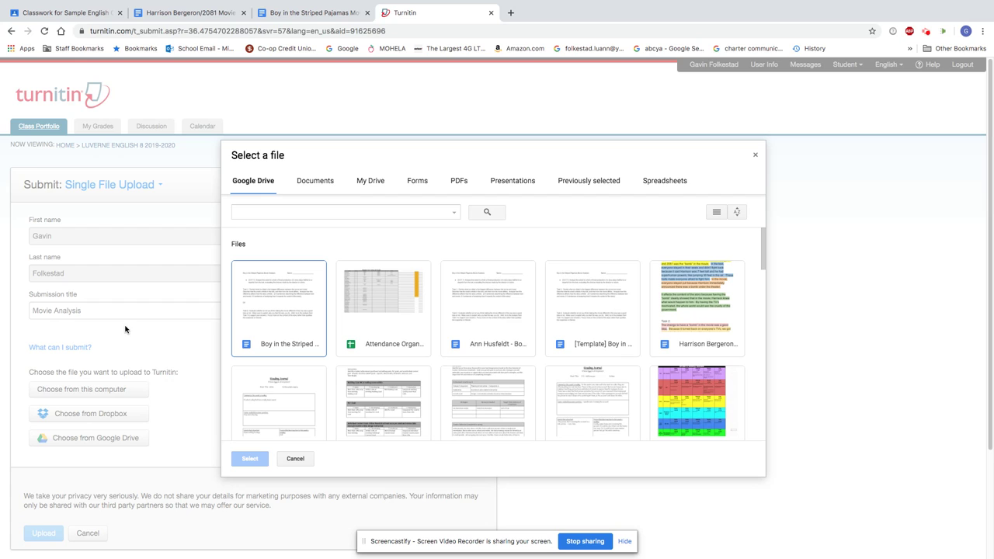
left_click(284, 312)
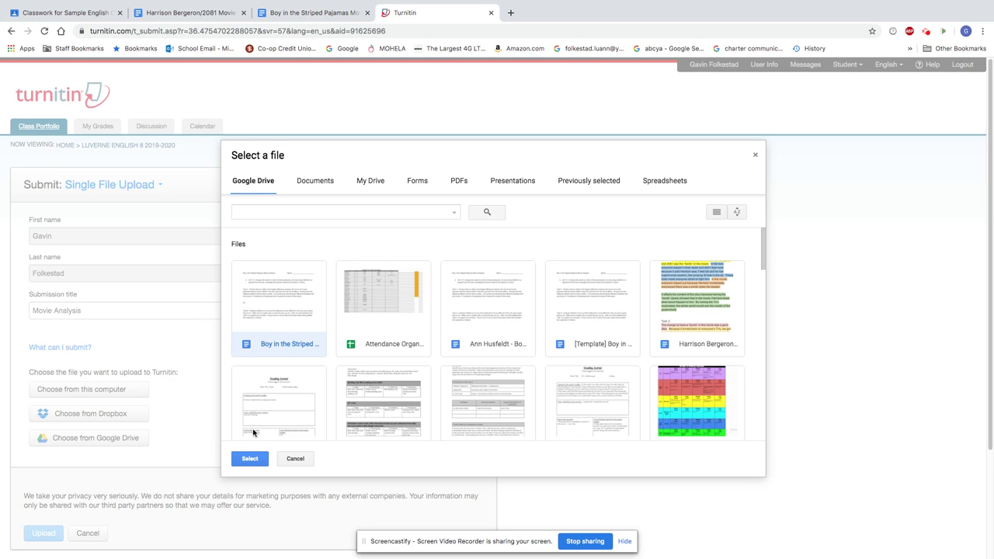
left_click(250, 458)
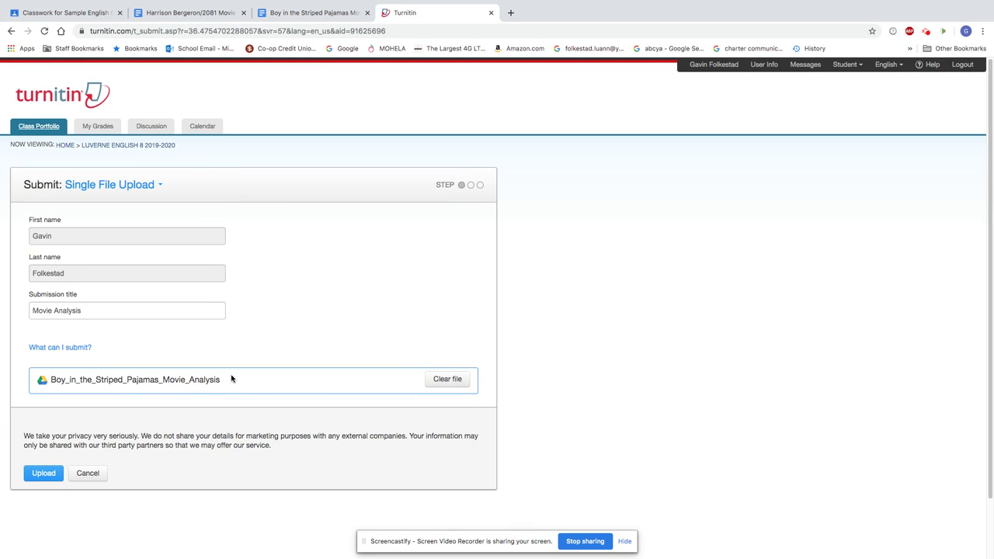
Upload the attached file and confirm it as the assignment submission.
left_click(43, 474)
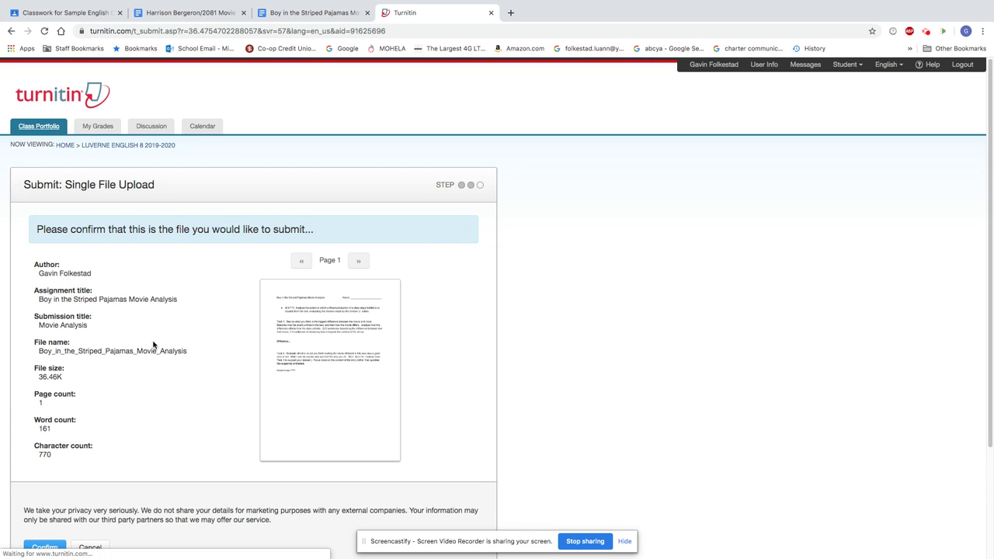
scroll(153, 345, "down", 2)
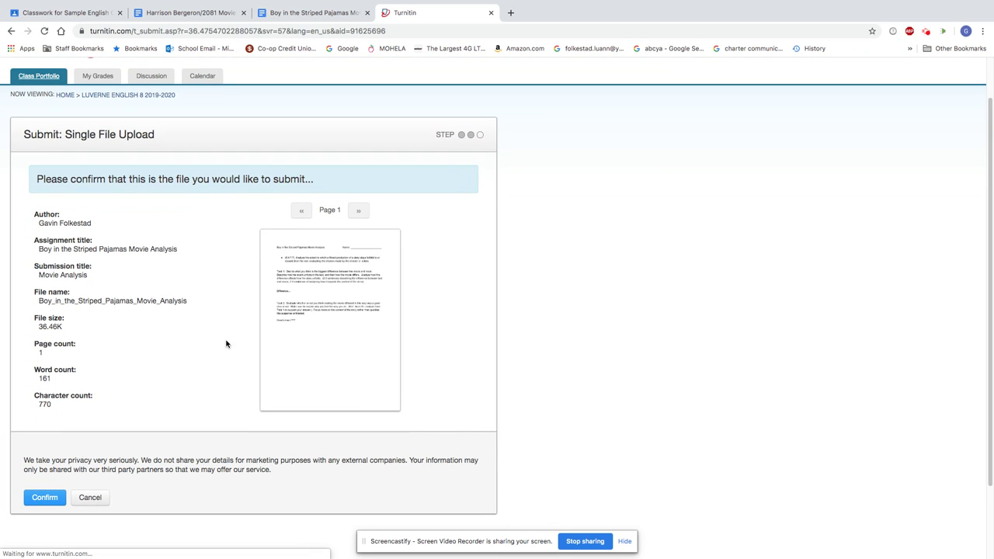
left_click(48, 501)
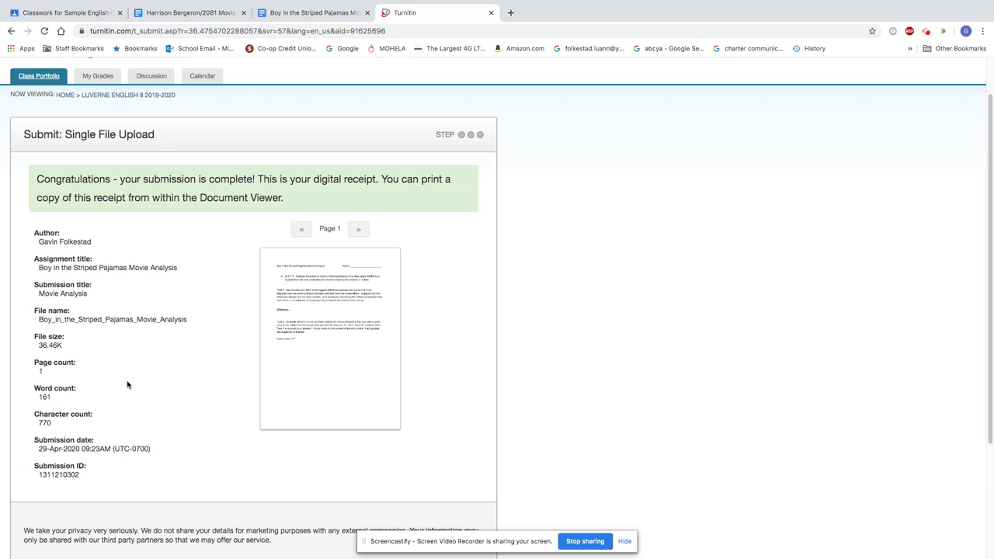
Review the digital receipt of the submission and return to the assignment list.
left_click_drag(31, 180, 115, 178)
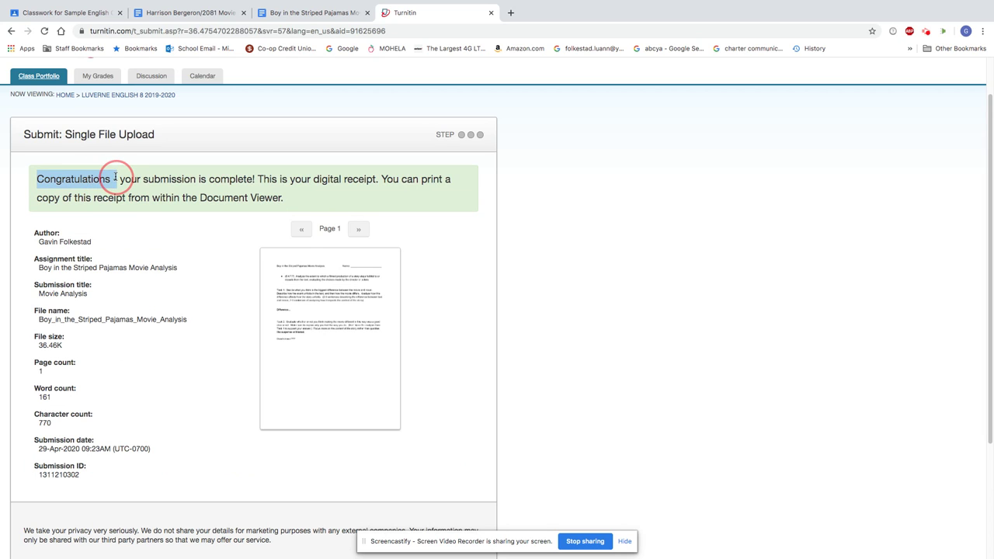
left_click(192, 339)
scroll(192, 339, "down", 3)
left_click(85, 410)
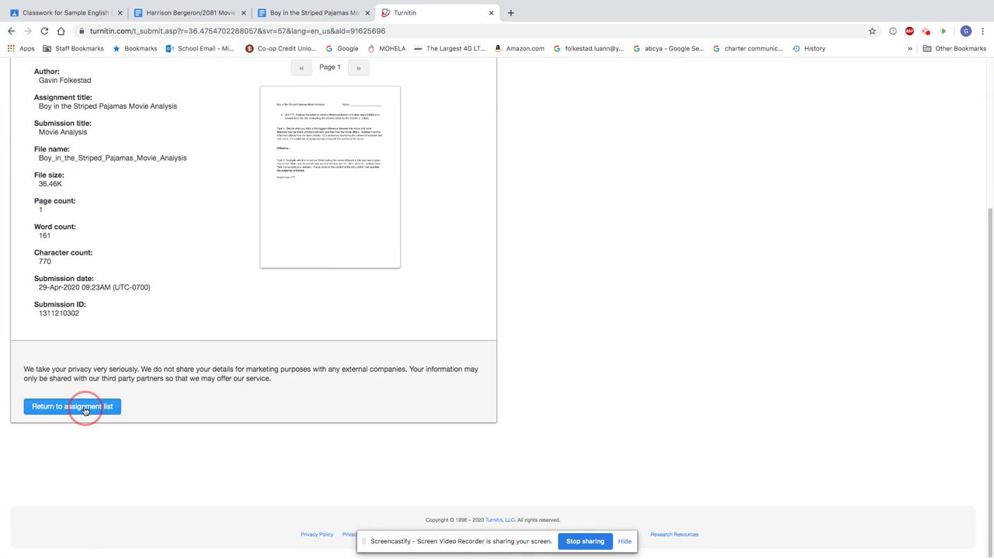